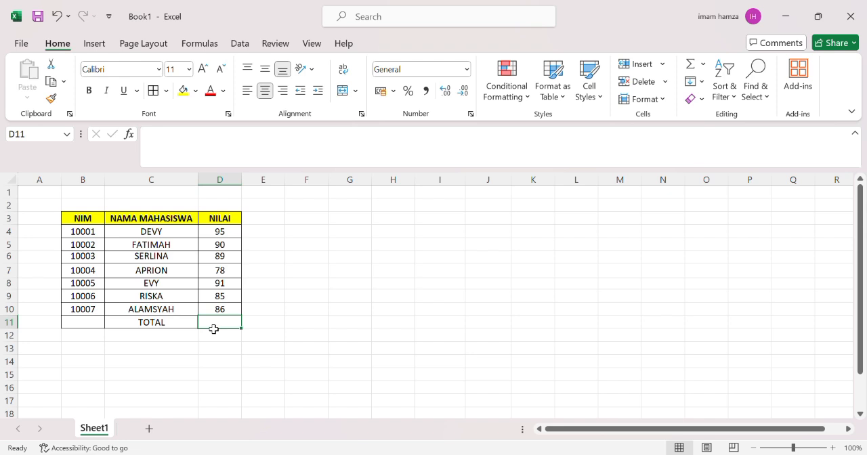
# - Enter a formula in D11 that sums the NILAI values D4:D10 with SUM
pyautogui.write('=')
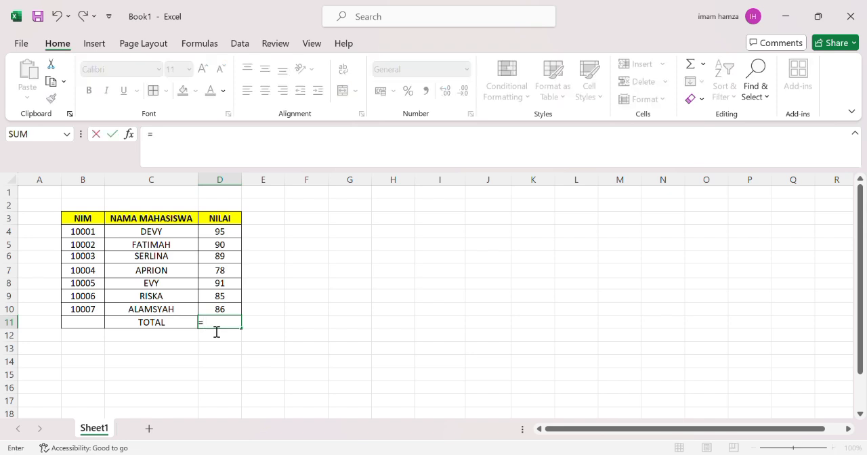
pyautogui.write('SUM(')
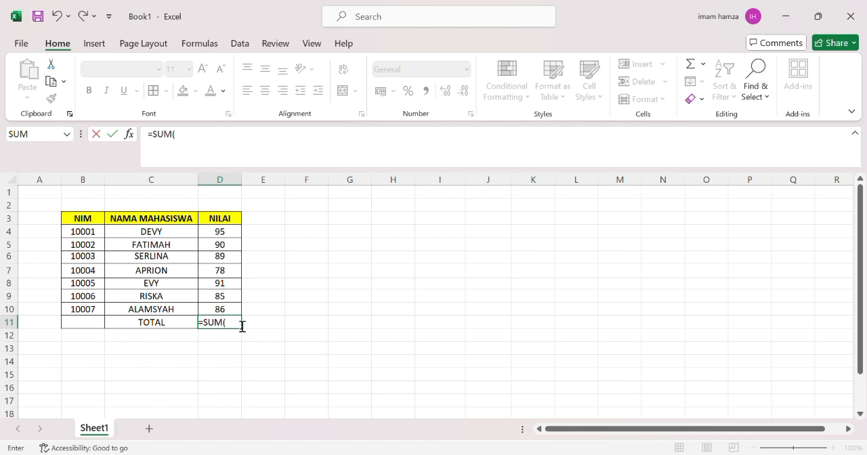
pyautogui.moveTo(221, 234); pyautogui.dragTo(228, 310)
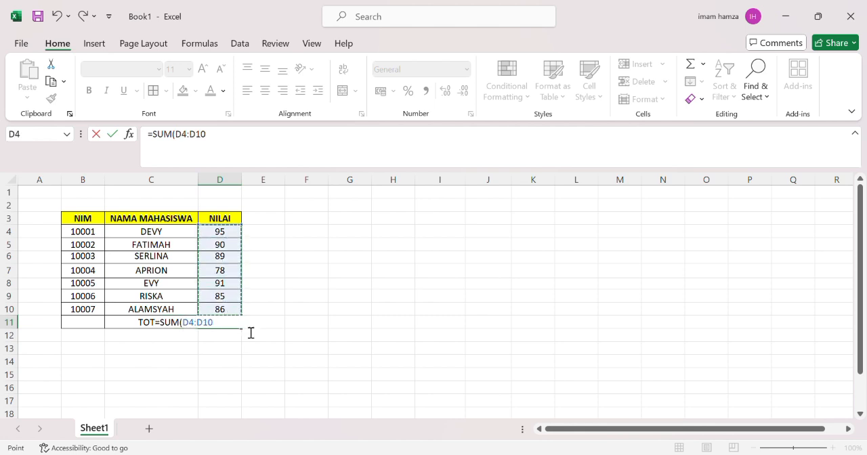
pyautogui.press('Return')
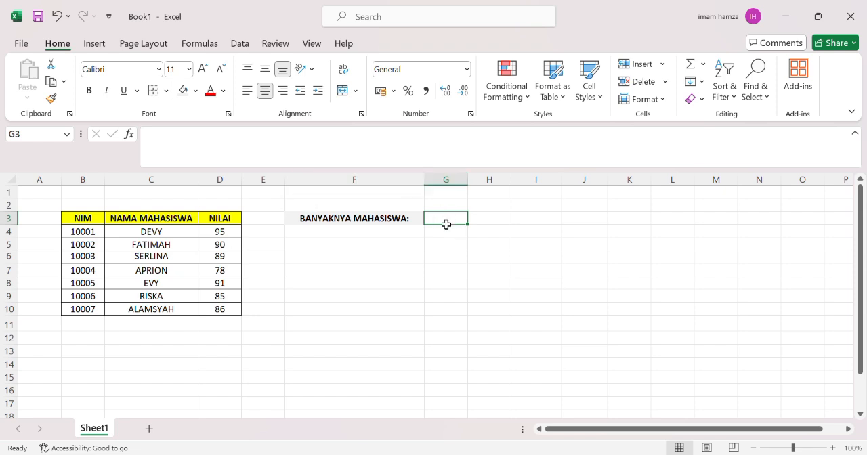
# - Enter a COUNT formula in G3 that counts the NIM entries in B4:B10
pyautogui.write('=')
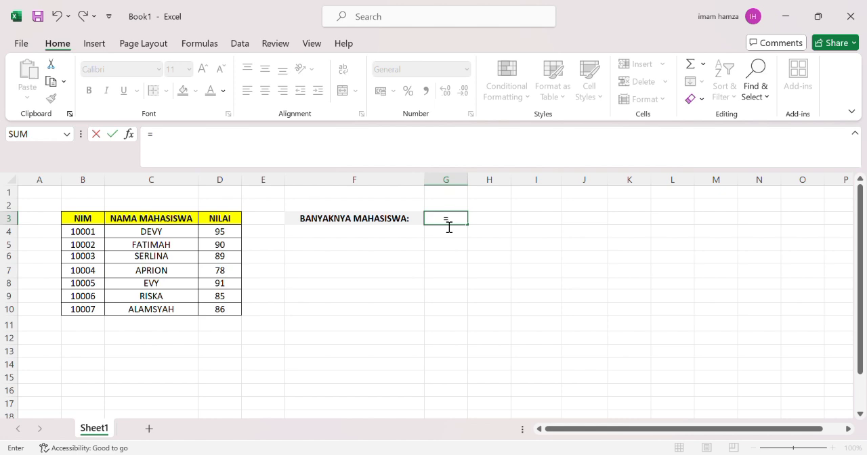
pyautogui.write('COUNT(')
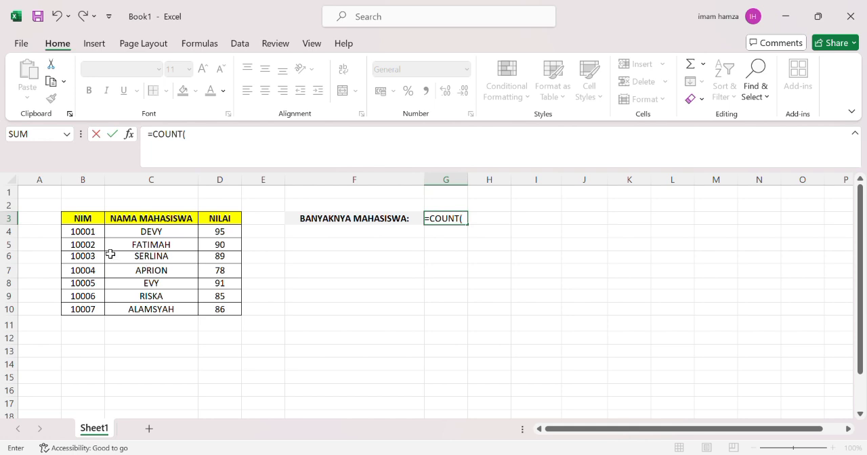
pyautogui.moveTo(92, 235); pyautogui.dragTo(97, 309)
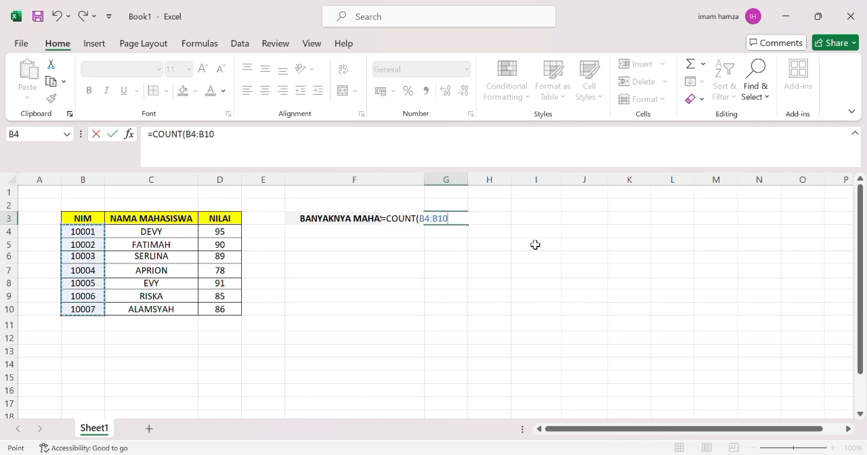
pyautogui.press('Return')
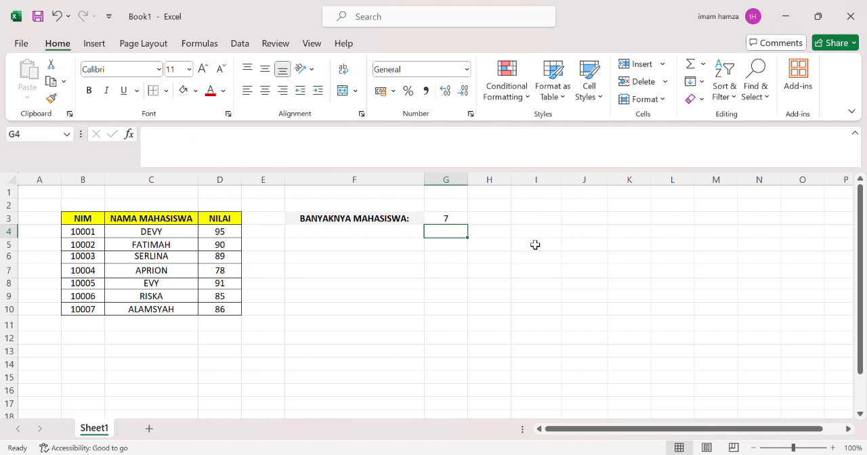
# - Enter an AVERAGE formula in D11 next to NILAI RATA-RATA averaging D4:D10
pyautogui.click(462, 223)
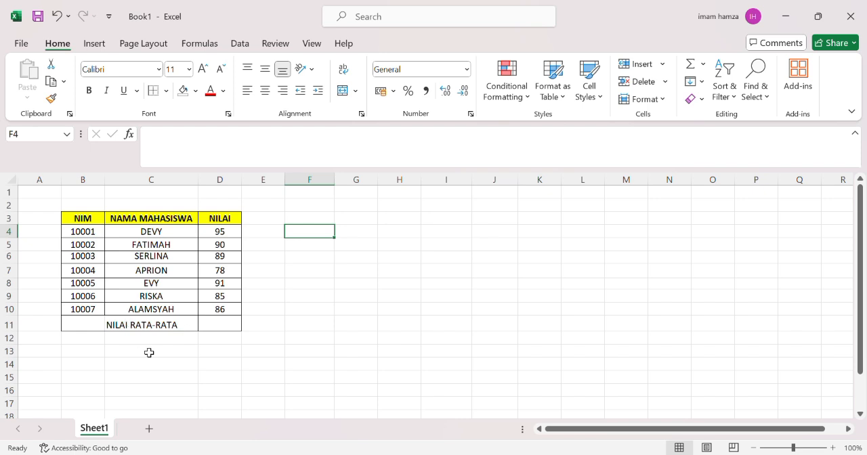
pyautogui.click(206, 329)
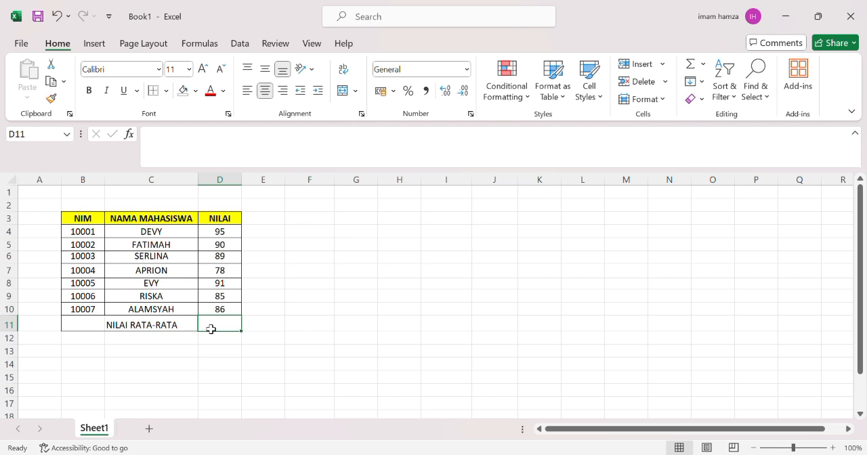
pyautogui.write('=')
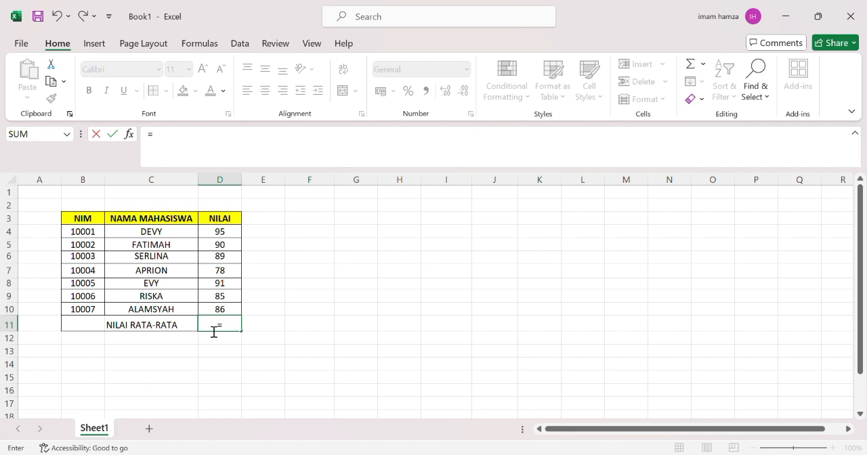
pyautogui.write('AVAR')
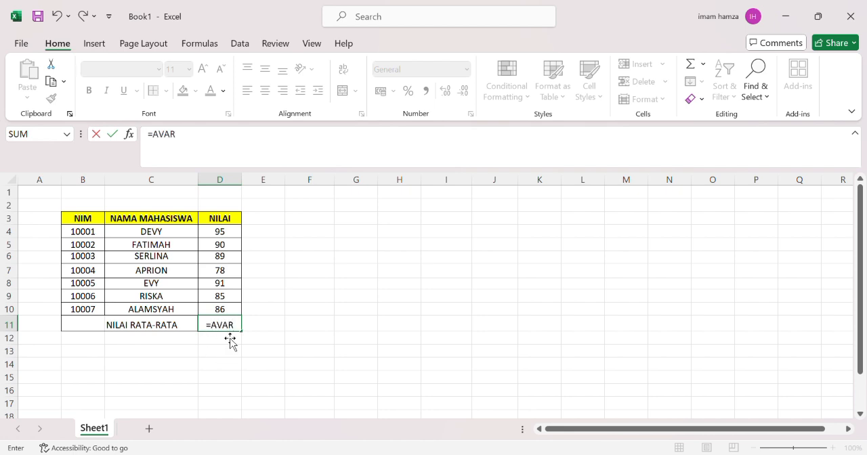
pyautogui.press('BackSpace')
pyautogui.press('BackSpace')
pyautogui.write('ERAGE(')
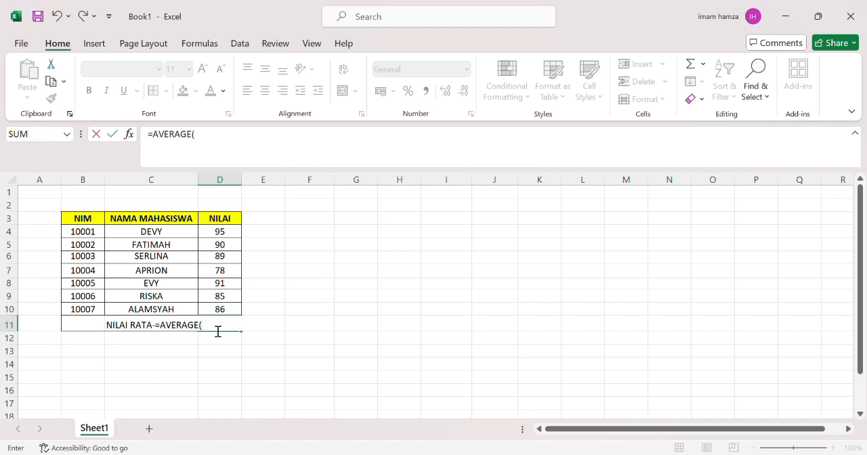
pyautogui.moveTo(220, 232); pyautogui.dragTo(223, 307)
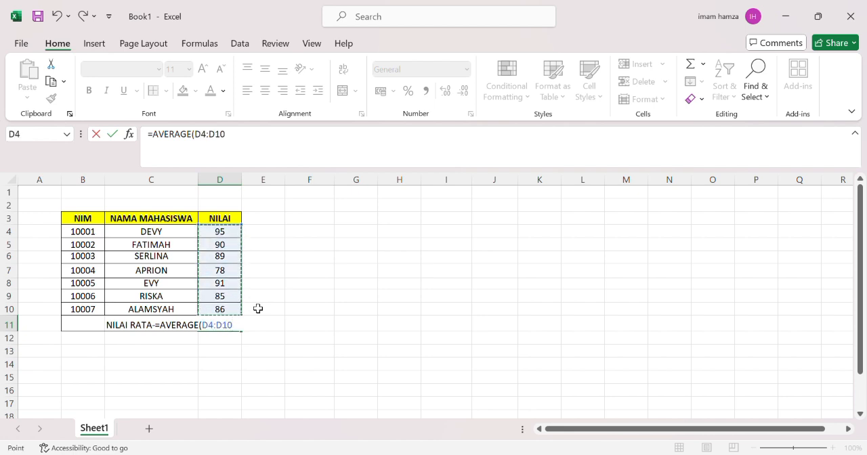
pyautogui.press('Return')
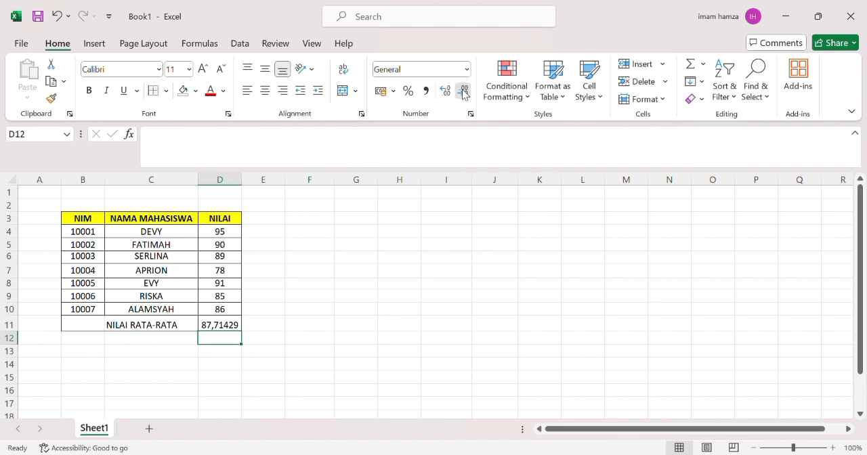
# - Decrease the decimal places of the average in D11 four times
pyautogui.click(227, 328)
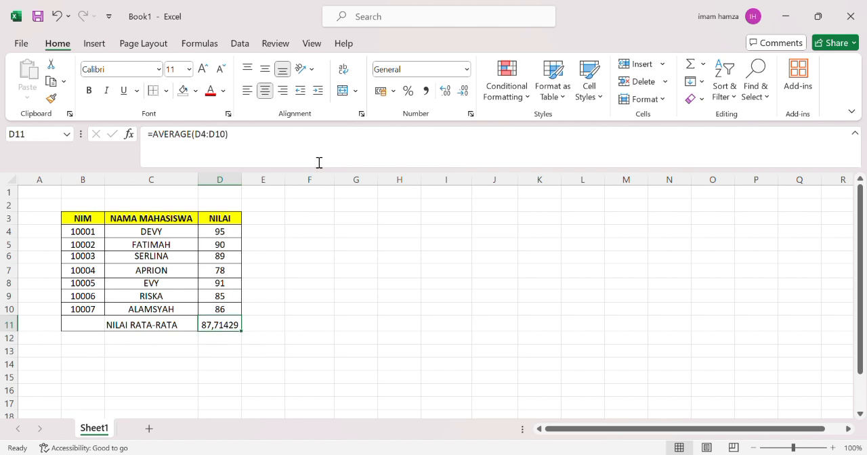
pyautogui.click(465, 91)
pyautogui.click(465, 91)
pyautogui.click(465, 91)
pyautogui.click(465, 91)
pyautogui.click(464, 91)
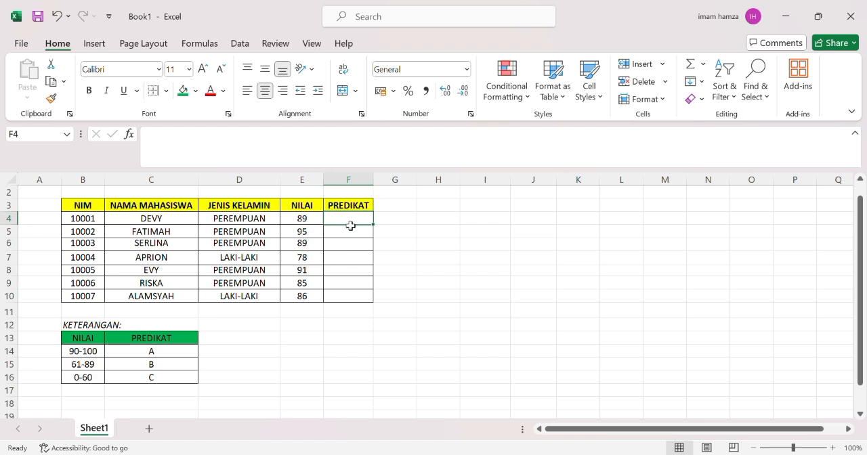
# - Start an IF formula in F4 returning "A" when E4 is at least 90
pyautogui.write('=IF')
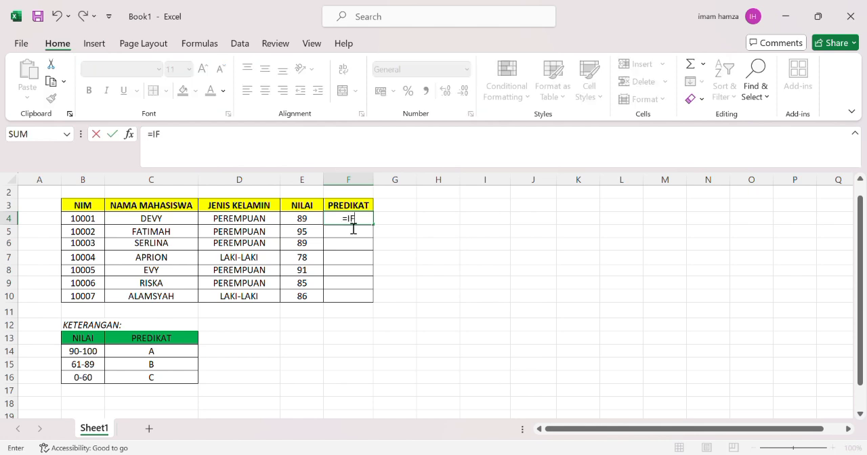
pyautogui.write('(')
pyautogui.click(313, 222)
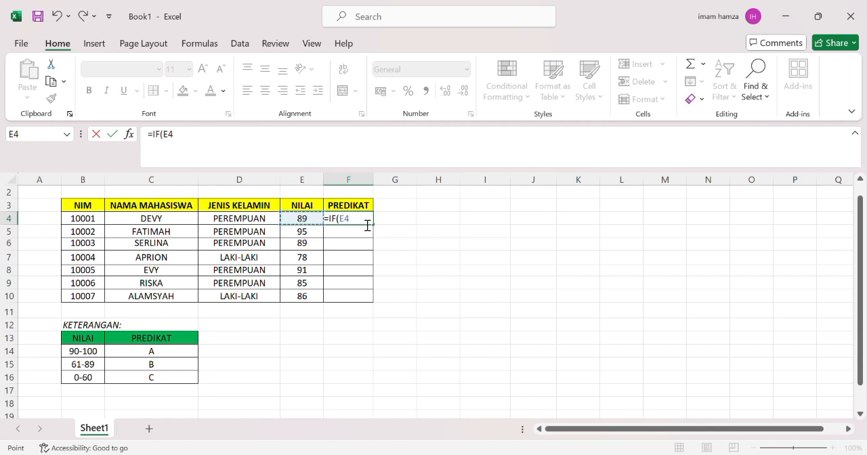
pyautogui.write('>=90;"A"')
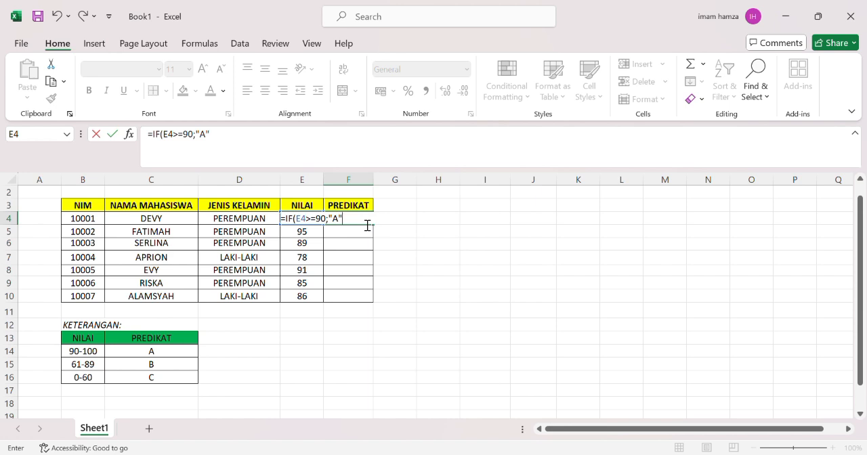
pyautogui.write(';IF(E4>=61')
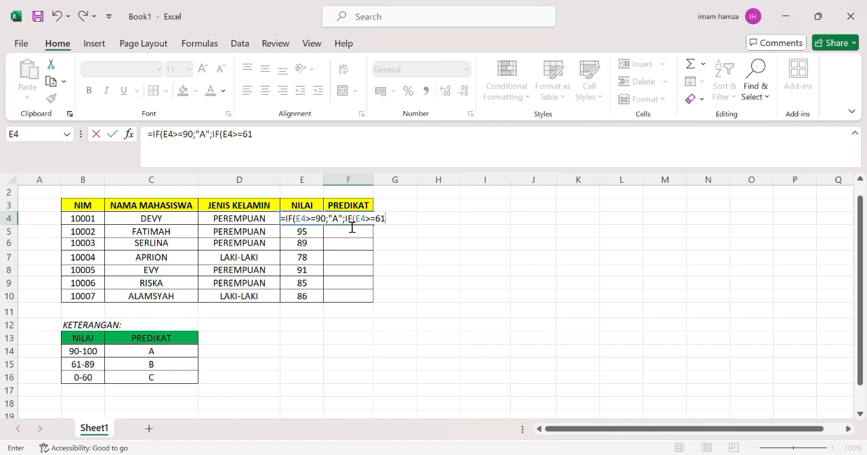
pyautogui.write(';"B";"C"')
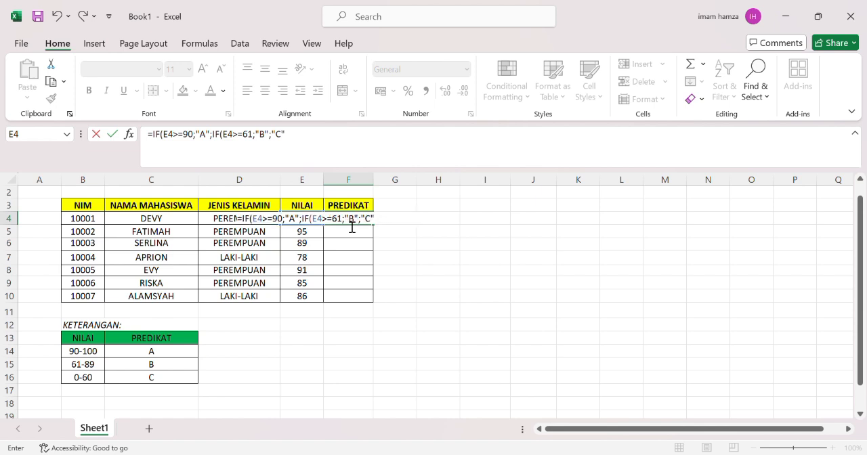
# - Nest a second IF returning "B" when E4 is at least 61, otherwise "C", and confirm the formula
pyautogui.press('Return')
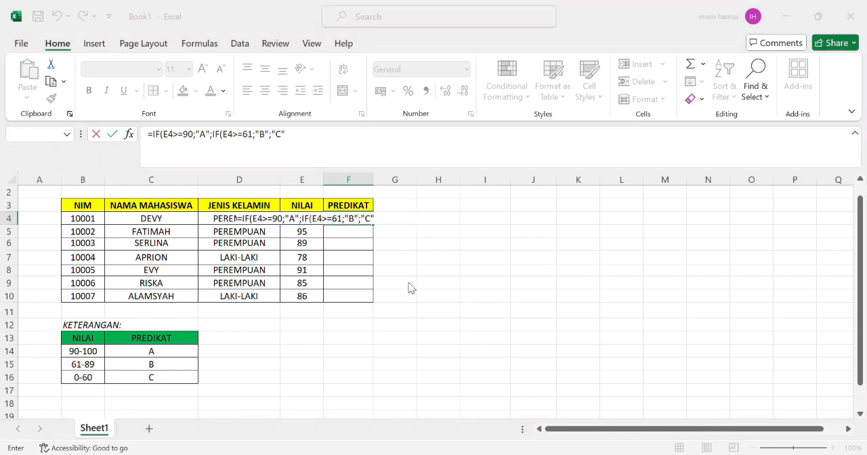
# - Copy the PREDIKAT formula from F4 down to F5:F10
pyautogui.click(348, 220)
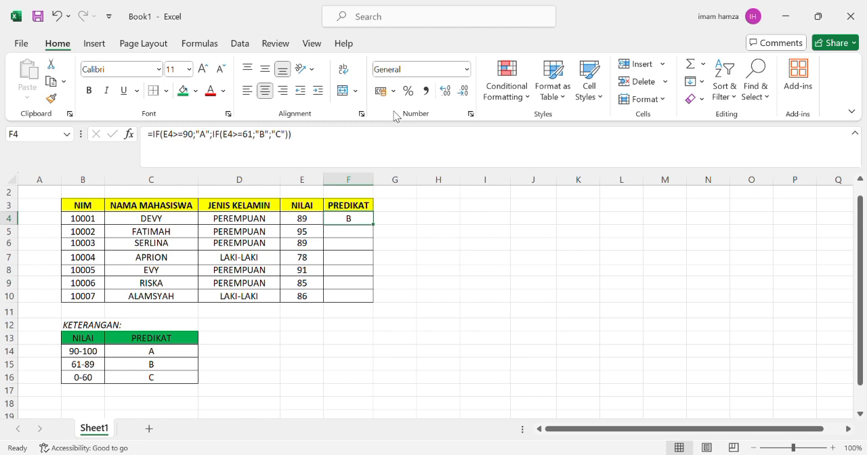
pyautogui.hotkey('ctrl', 'c')
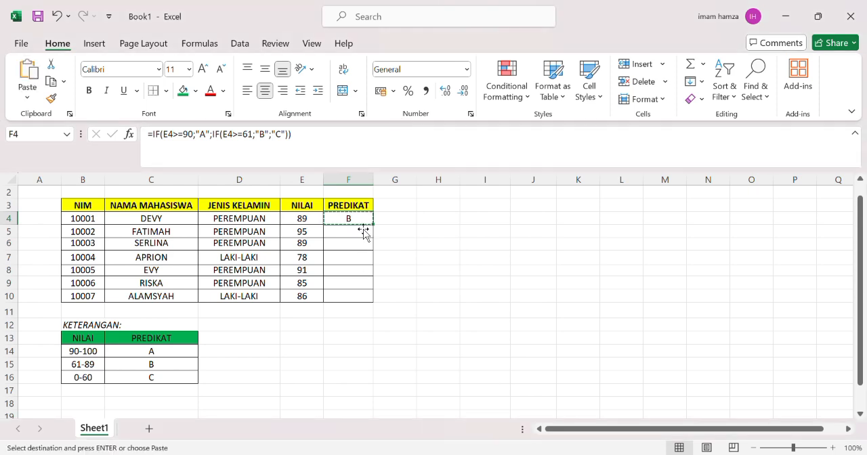
pyautogui.moveTo(360, 225); pyautogui.dragTo(360, 300)
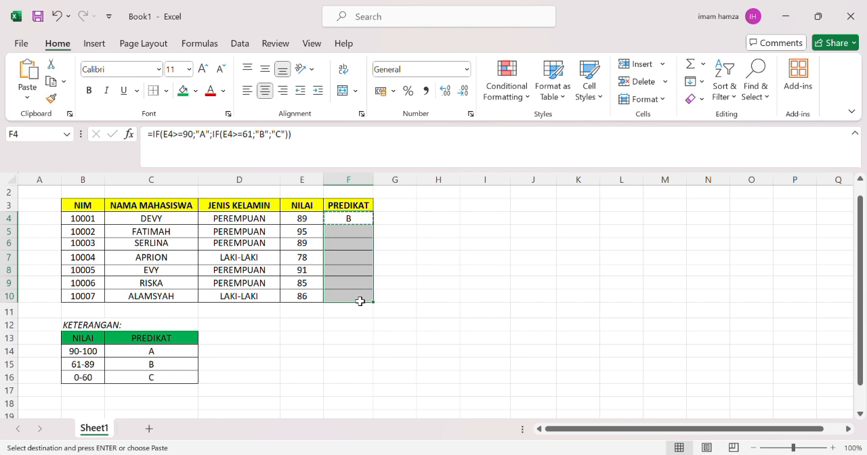
pyautogui.press('Return')
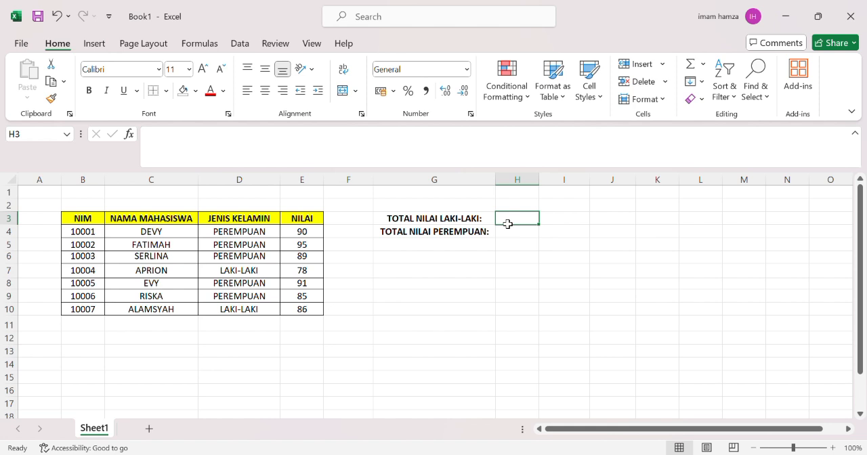
# - Begin a SUMIF formula in H3 using JENIS KELAMIN range D4:D10 as the criteria range
pyautogui.write('=')
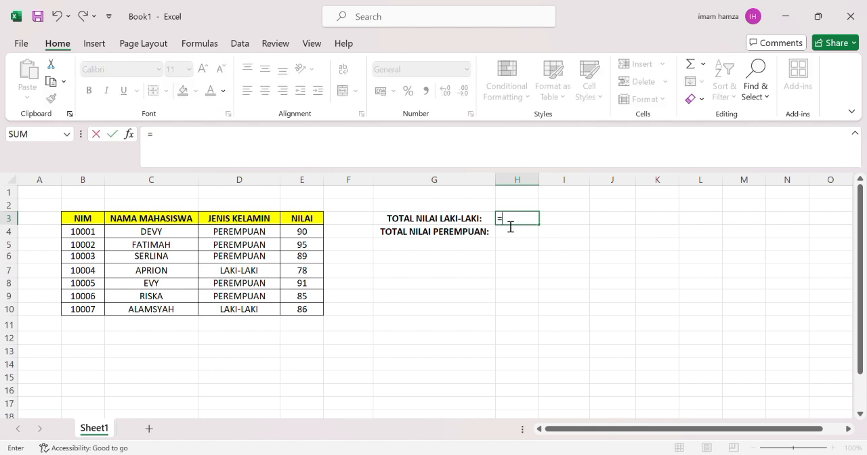
pyautogui.write('SUMIF(')
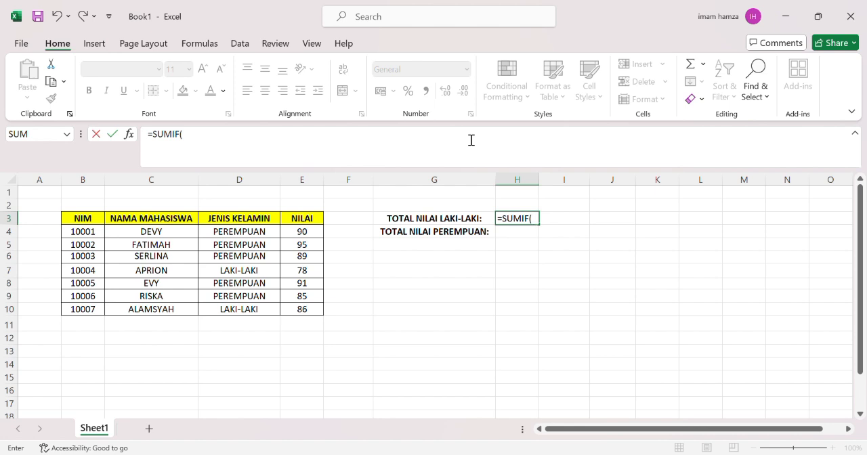
pyautogui.write(';')
pyautogui.press('BackSpace')
pyautogui.moveTo(239, 236); pyautogui.dragTo(243, 309)
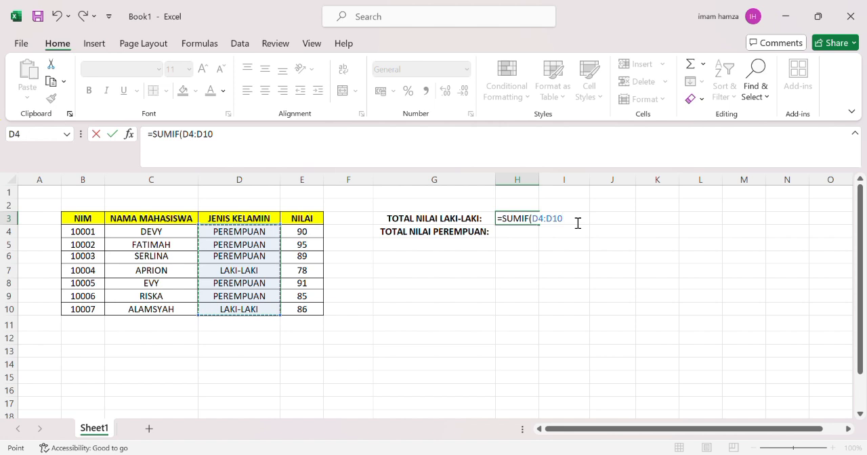
pyautogui.write(';')
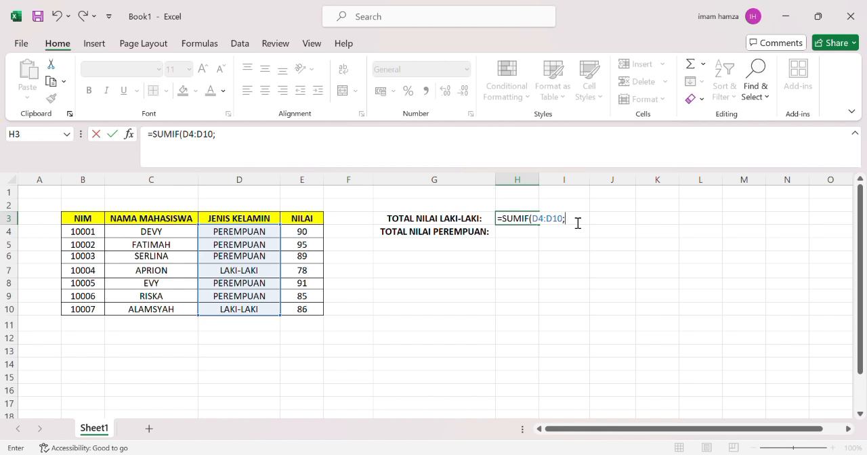
pyautogui.write('"LAKI-LAK')
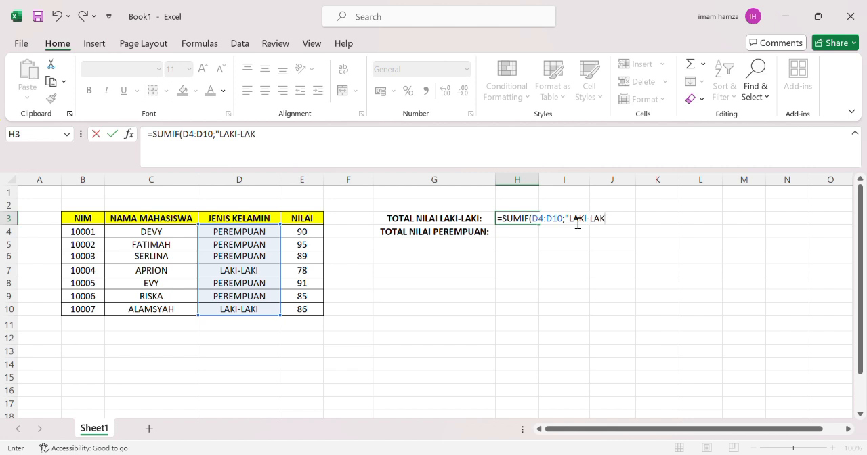
pyautogui.write('I";')
# - Add criterion "LAKI-LAKI" and sum range E4:E10 to the SUMIF formula and confirm it
pyautogui.moveTo(313, 237); pyautogui.dragTo(318, 315)
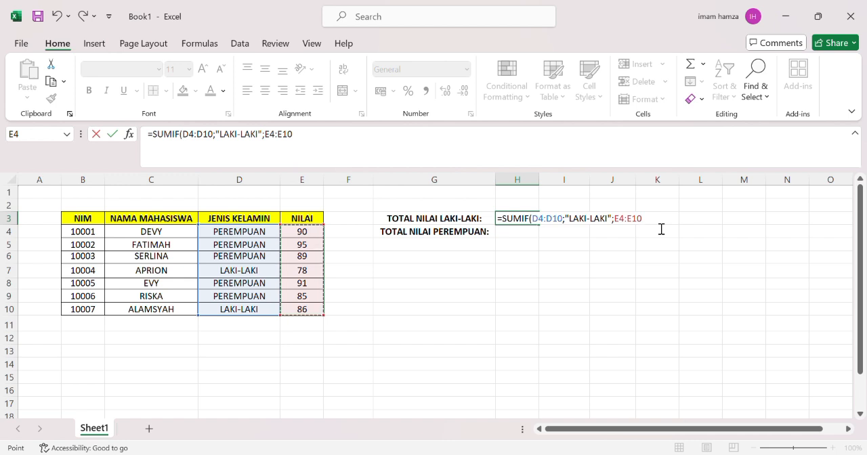
pyautogui.press('Escape')
pyautogui.press('Return')
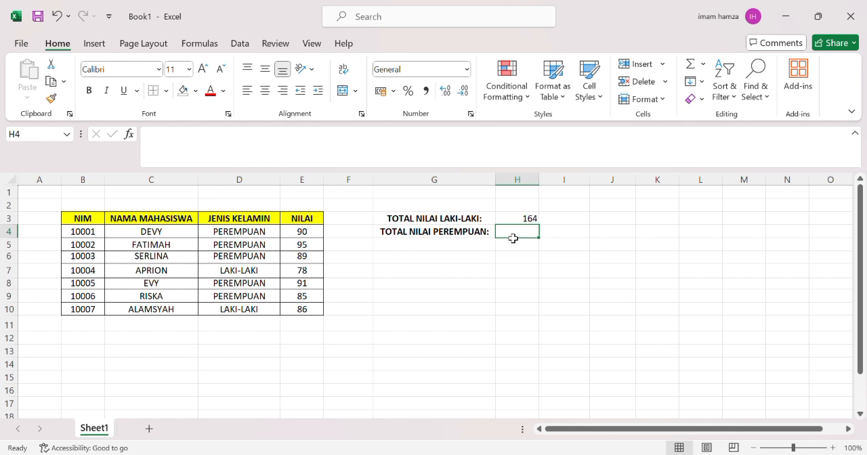
# - Begin a SUMIF formula in H4 for total female grades, using JENIS KELAMIN range D4:D10 as criteria range
pyautogui.write('=')
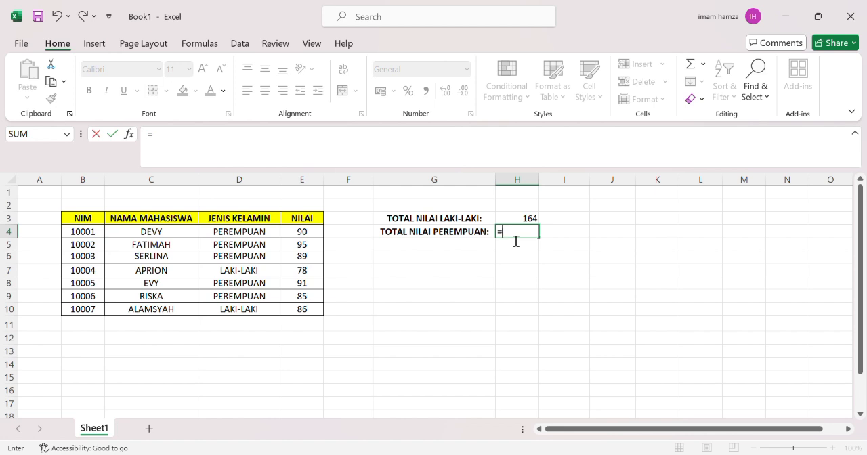
pyautogui.write('SUMIF(')
pyautogui.moveTo(274, 236); pyautogui.dragTo(274, 258)
pyautogui.moveTo(271, 307); pyautogui.dragTo(271, 310)
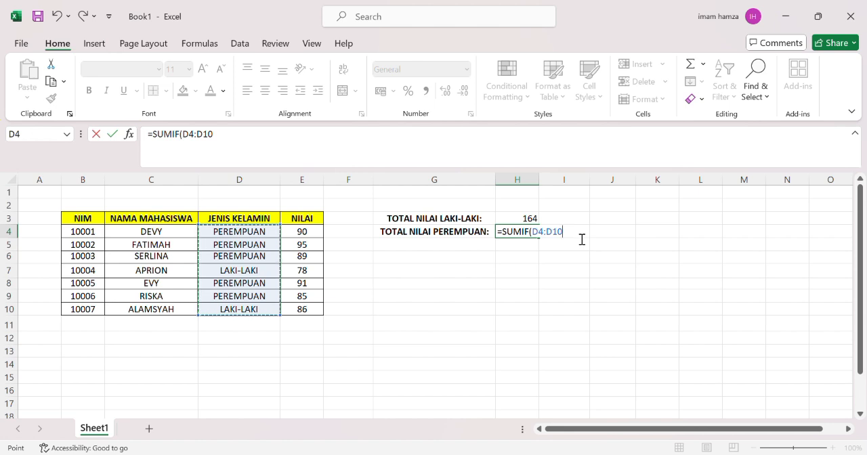
pyautogui.write(';')
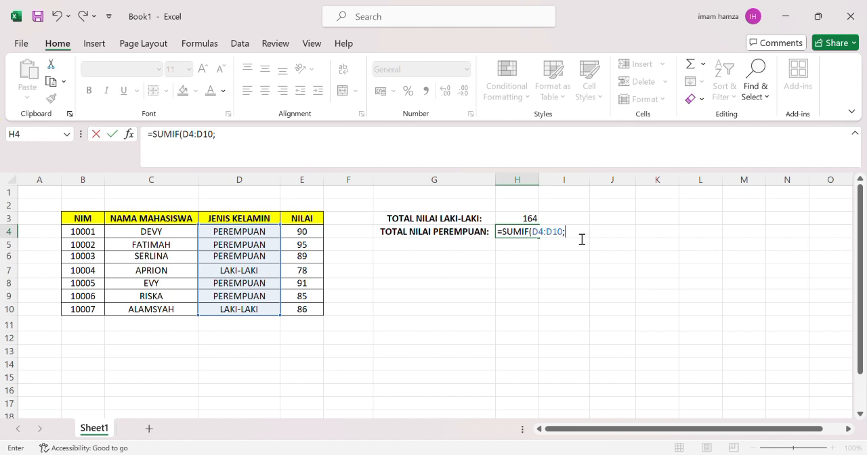
pyautogui.write('"PEREMP')
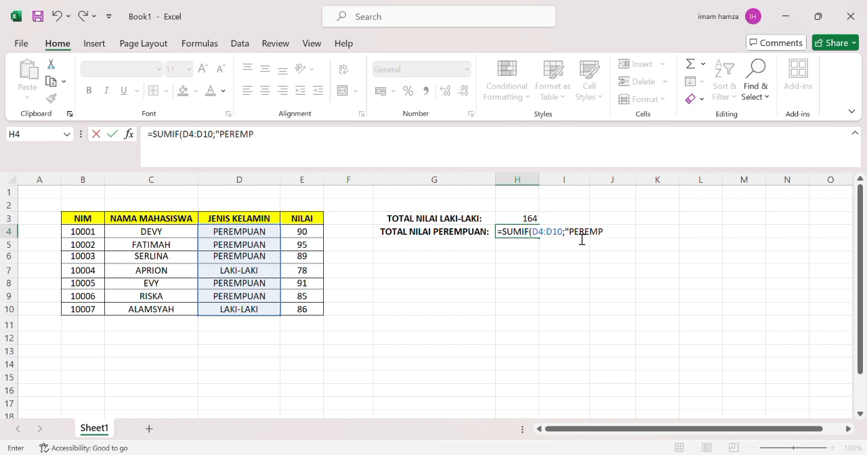
pyautogui.write('UAN":')
# - Add criterion "PEREMPUAN" and sum range E4:E10 to the SUMIF formula and confirm it
pyautogui.press('BackSpace')
pyautogui.write(';')
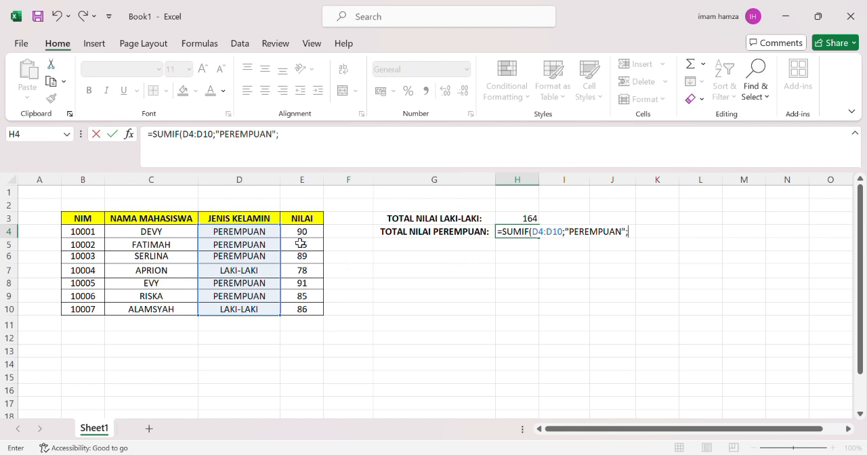
pyautogui.moveTo(304, 232); pyautogui.dragTo(313, 313)
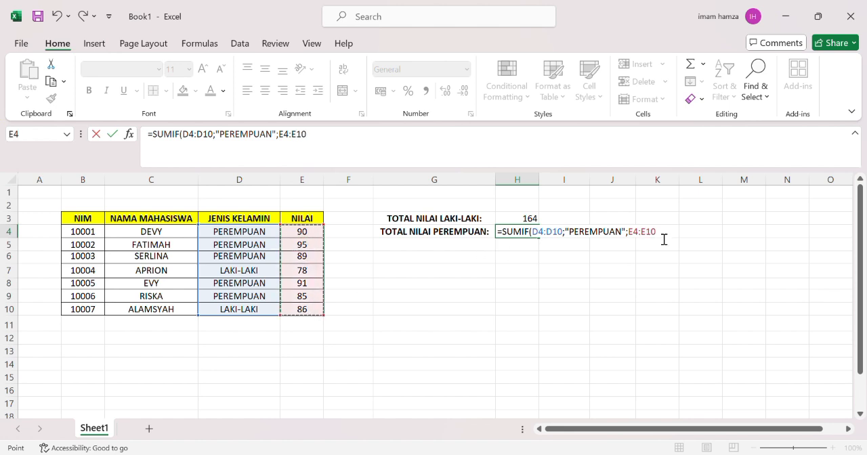
pyautogui.press('Return')
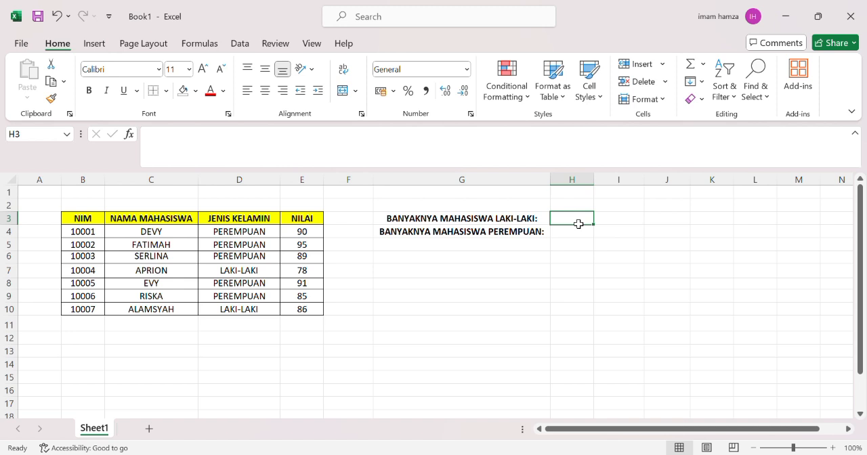
# - Enter =COUNTIF(D4:D10;"LAKI-LAKI") in H3 to count male students
pyautogui.write('=')
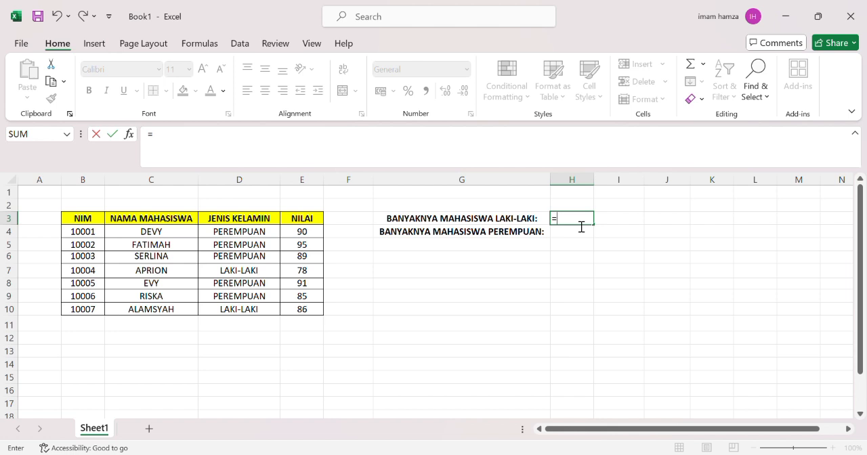
pyautogui.write('COUN')
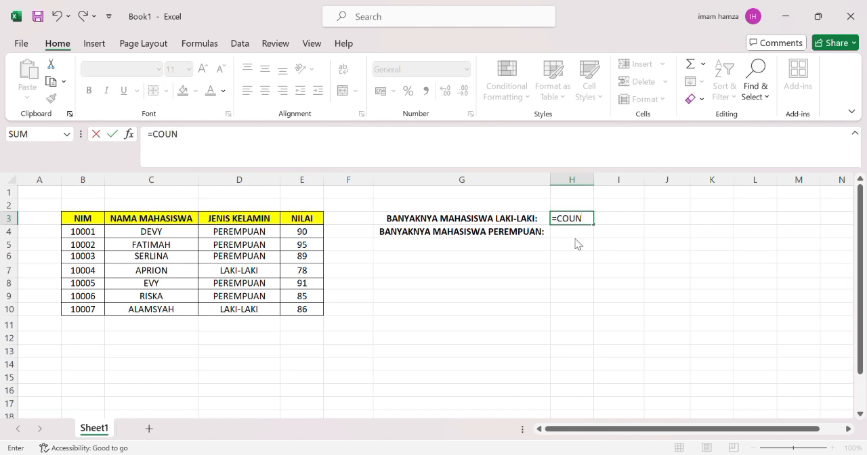
pyautogui.write('TIF(')
pyautogui.click(275, 236)
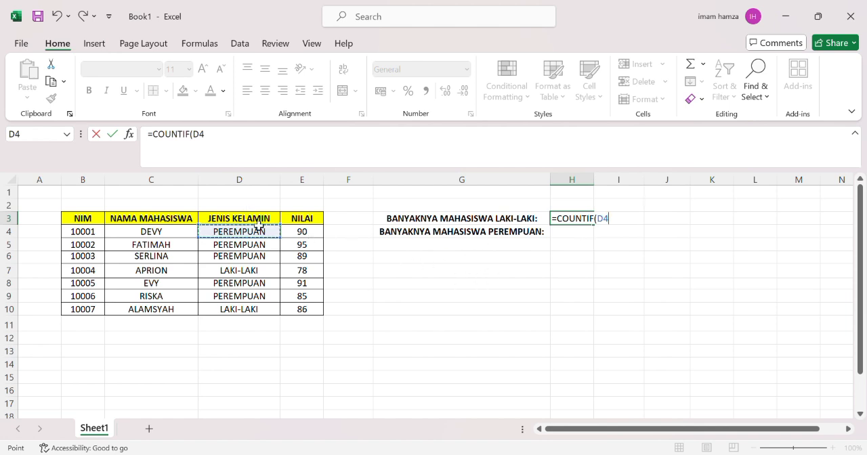
pyautogui.moveTo(274, 237); pyautogui.dragTo(273, 309)
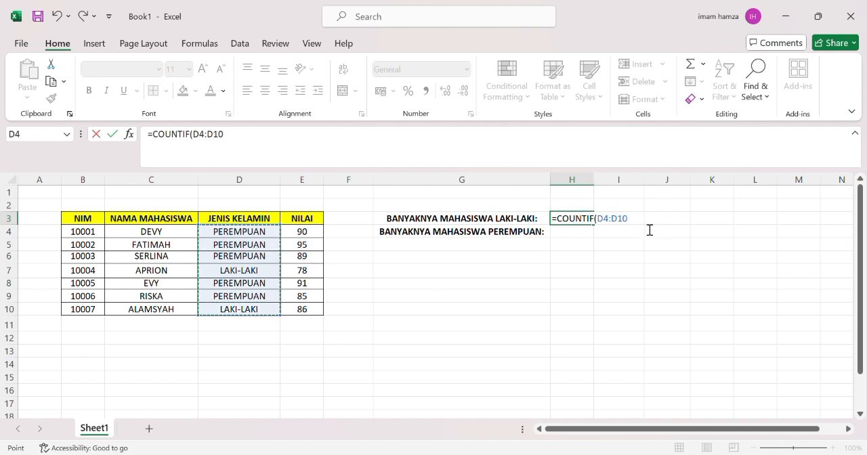
pyautogui.write(';')
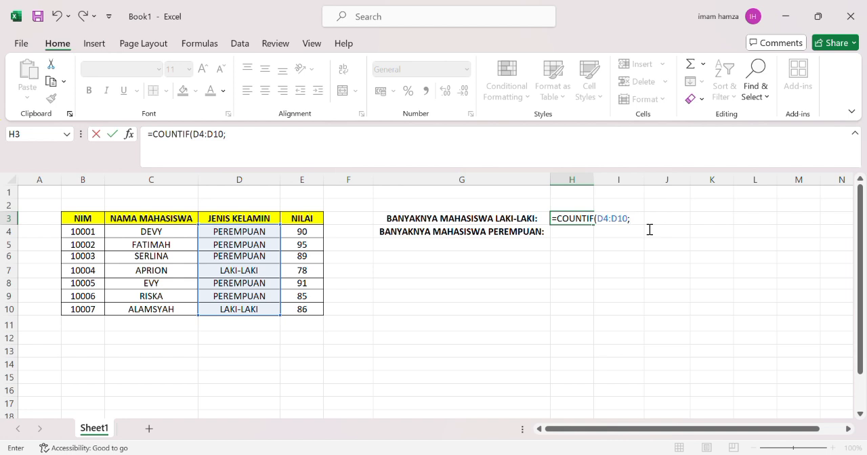
pyautogui.write('"LAKI-LAKI')
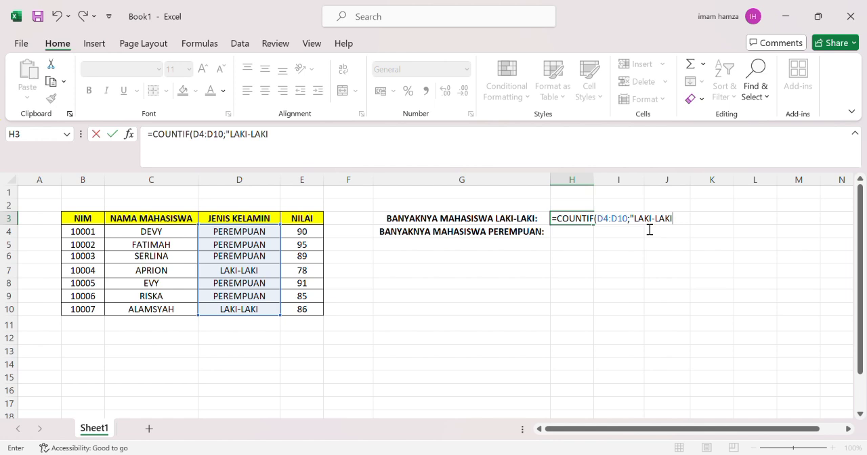
pyautogui.write('"')
pyautogui.press('Return')
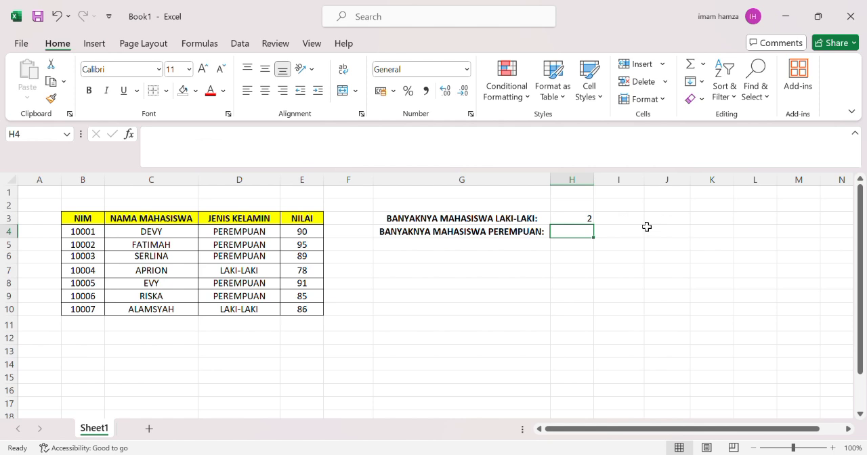
# - Edit the H3 COUNTIF formula by deleting one character from the function name, then undo that change
pyautogui.click(563, 222)
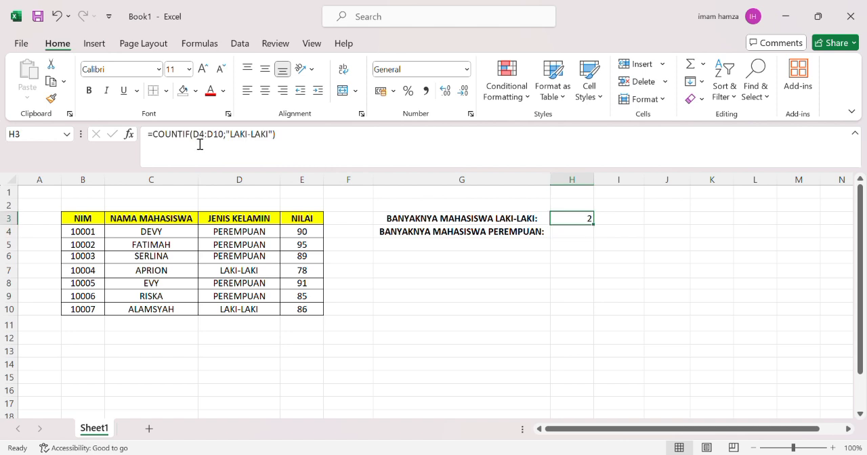
pyautogui.click(163, 140)
pyautogui.moveTo(147, 139); pyautogui.dragTo(291, 141)
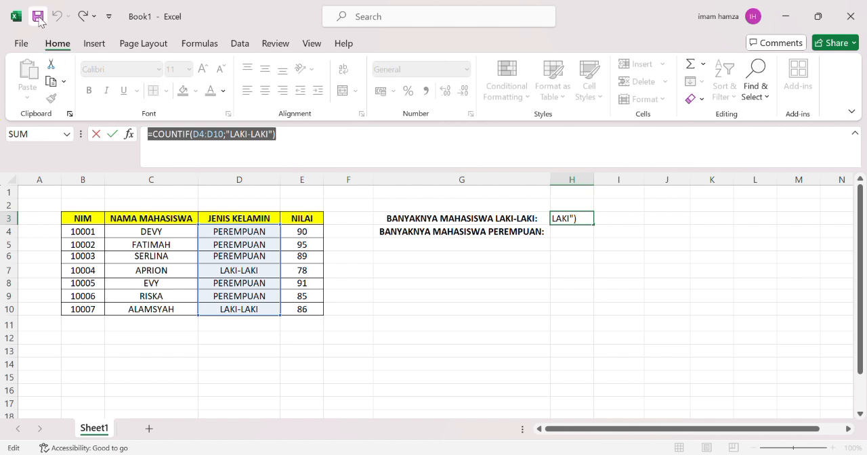
pyautogui.click(227, 142)
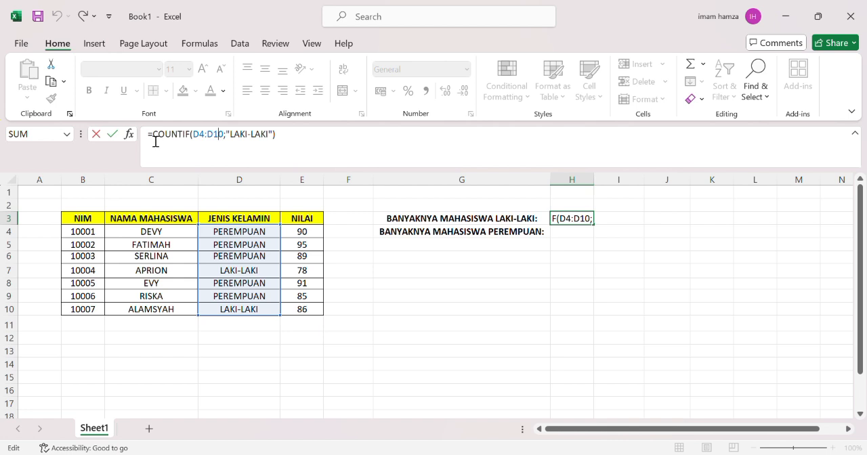
pyautogui.moveTo(155, 141); pyautogui.dragTo(290, 140)
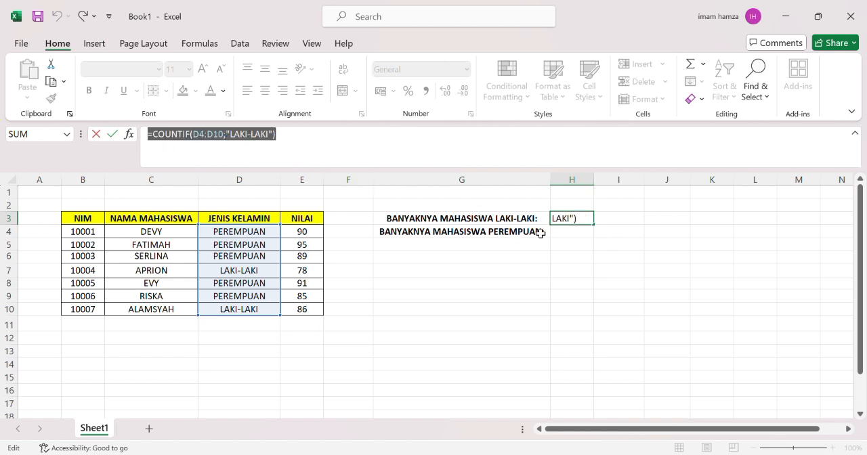
pyautogui.click(593, 226)
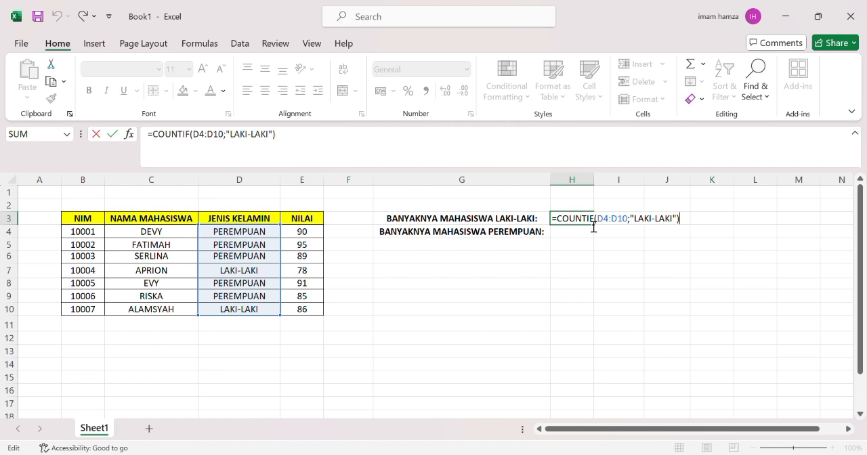
pyautogui.press('BackSpace')
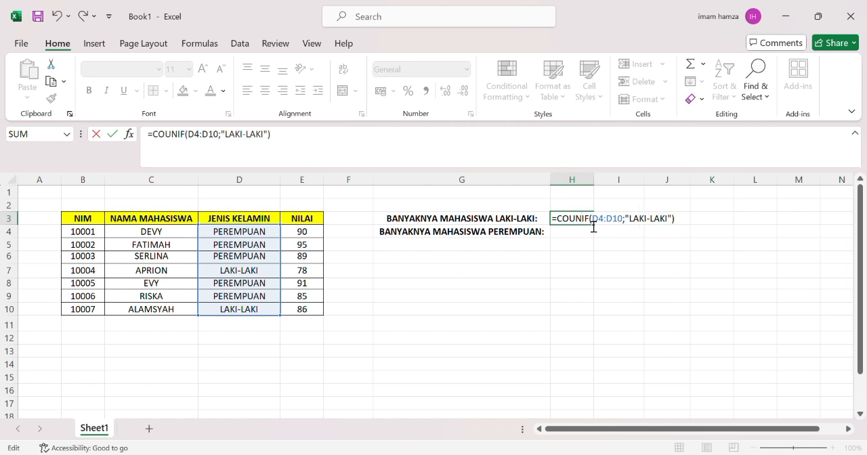
pyautogui.click(702, 223)
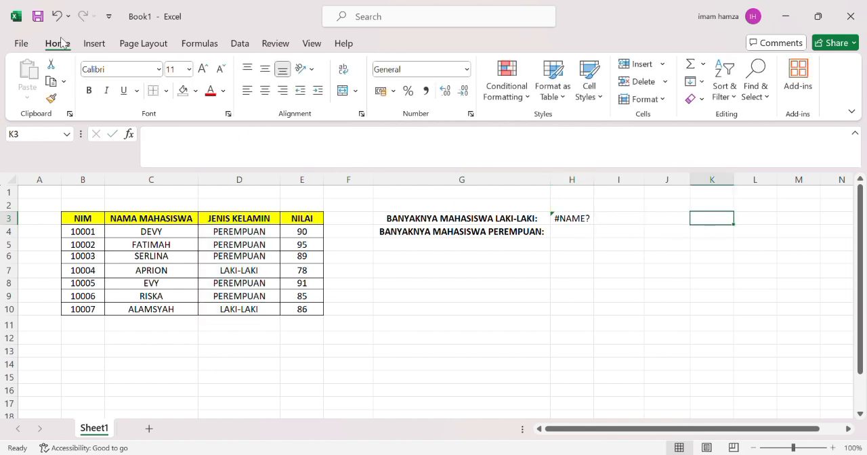
pyautogui.click(57, 17)
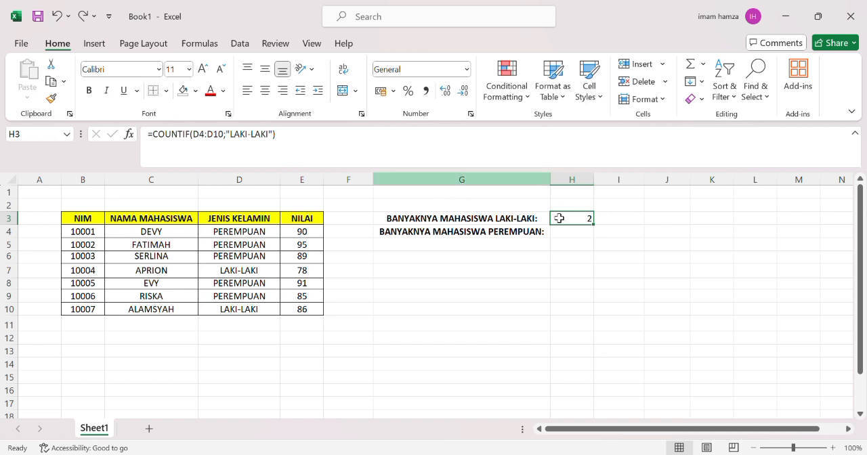
# - Enter =COUNTIF(D4:D10;"PEREMPUAN") in H4 to count female students
pyautogui.click(584, 233)
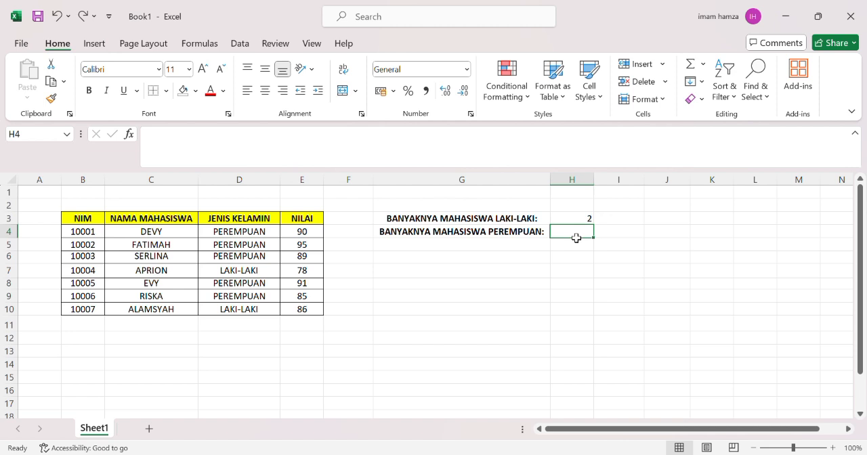
pyautogui.write('=')
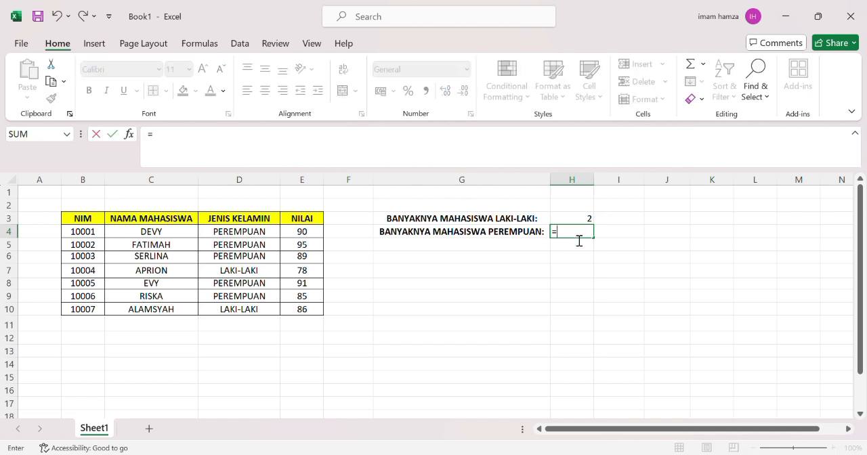
pyautogui.write('COUN')
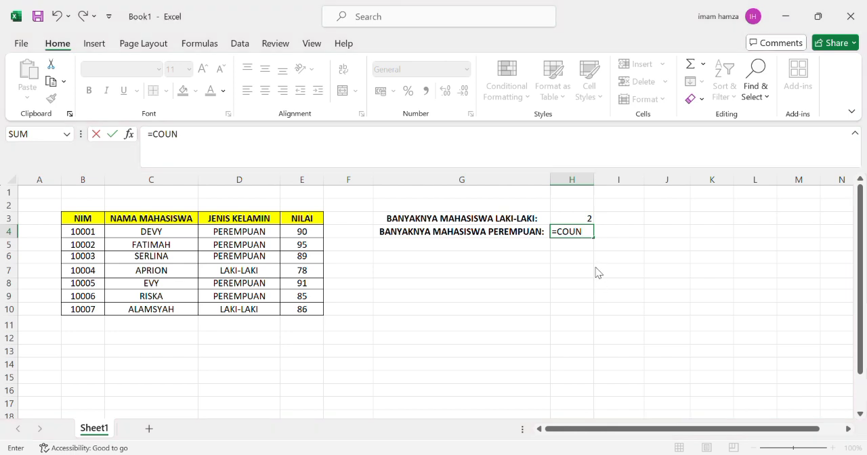
pyautogui.write('TIF(')
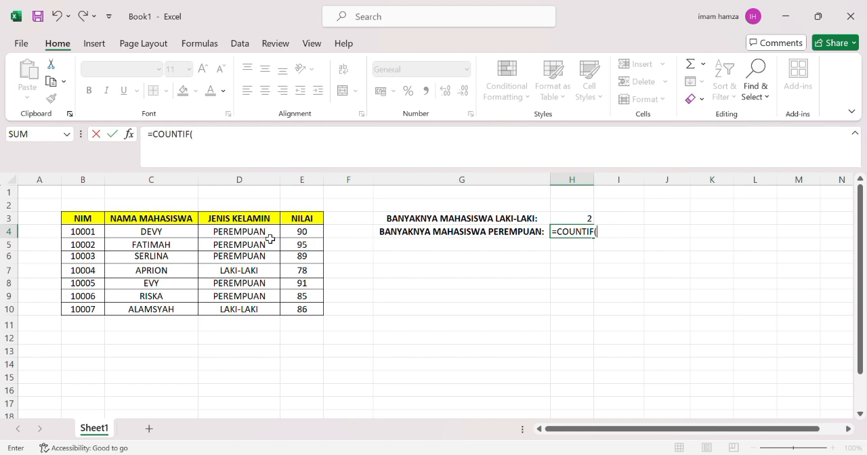
pyautogui.moveTo(270, 240); pyautogui.dragTo(271, 314)
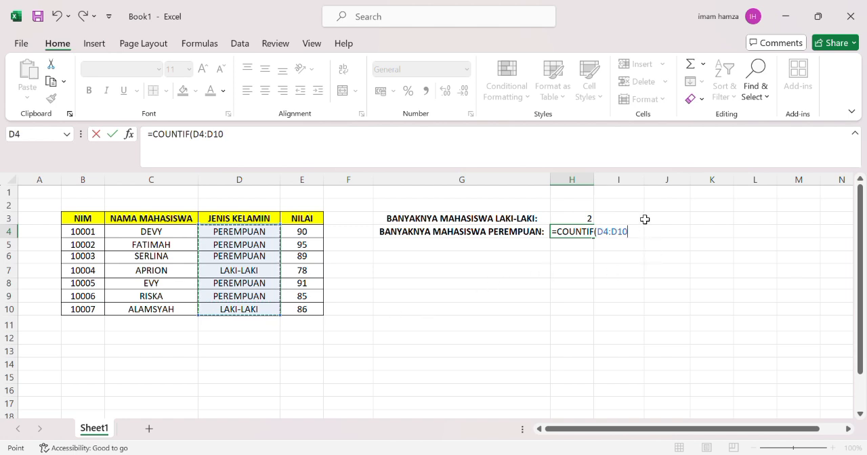
pyautogui.write(';')
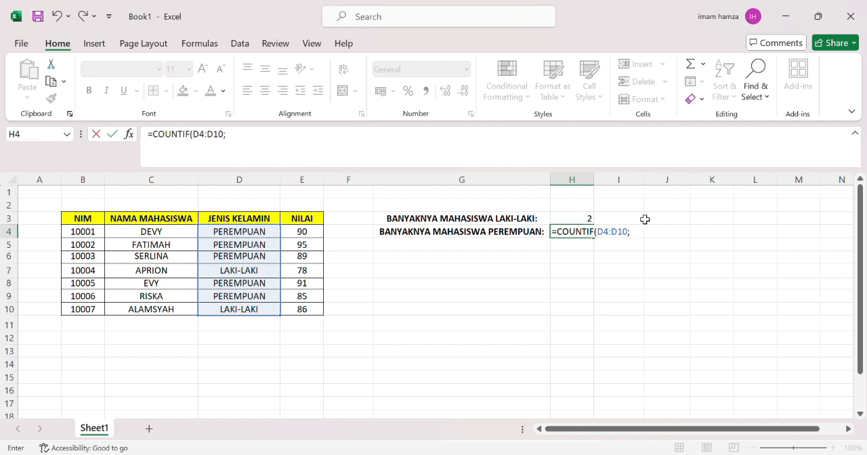
pyautogui.write('"PEREMPU')
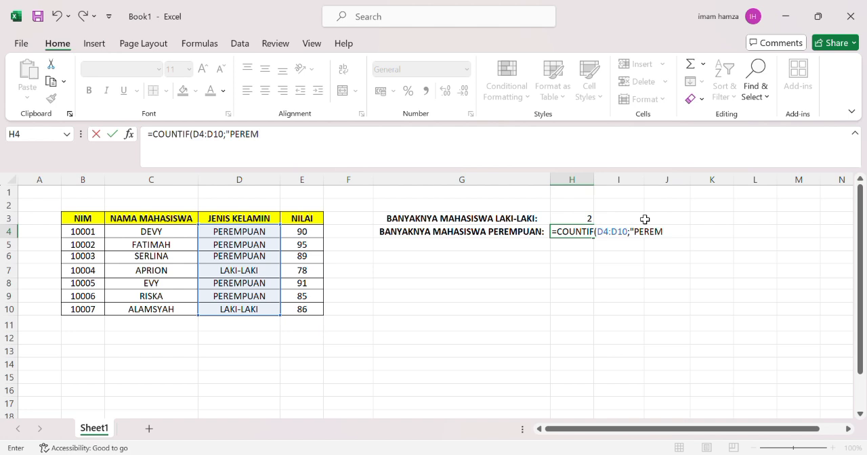
pyautogui.write('AN"')
pyautogui.press('Return')
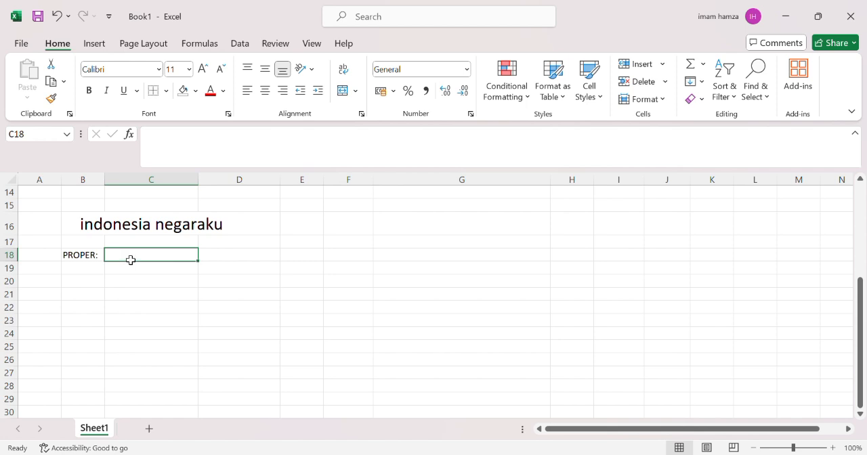
# - Enter a PROPER formula in C18 referencing the text "indonesia negaraku" in B16:D16 and confirm it
pyautogui.write('=')
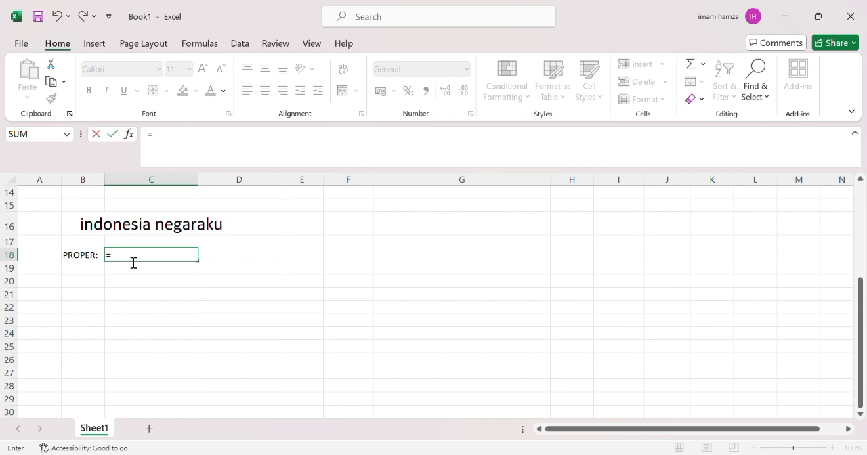
pyautogui.write('PROPER(')
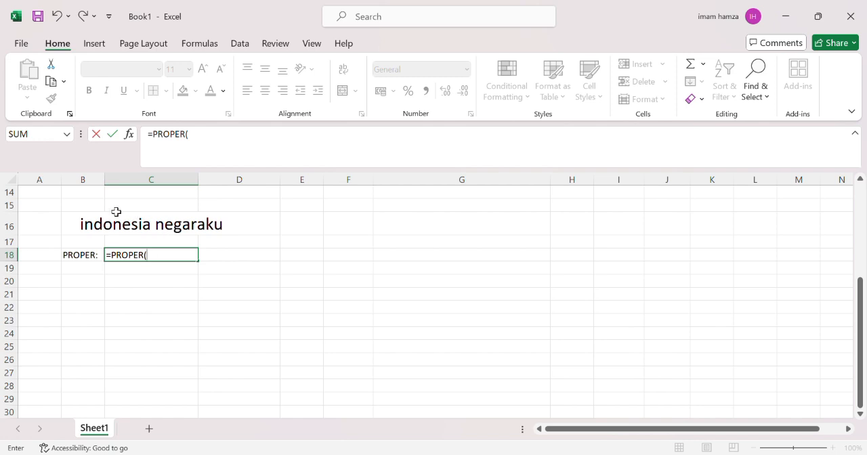
pyautogui.moveTo(92, 231); pyautogui.dragTo(223, 230)
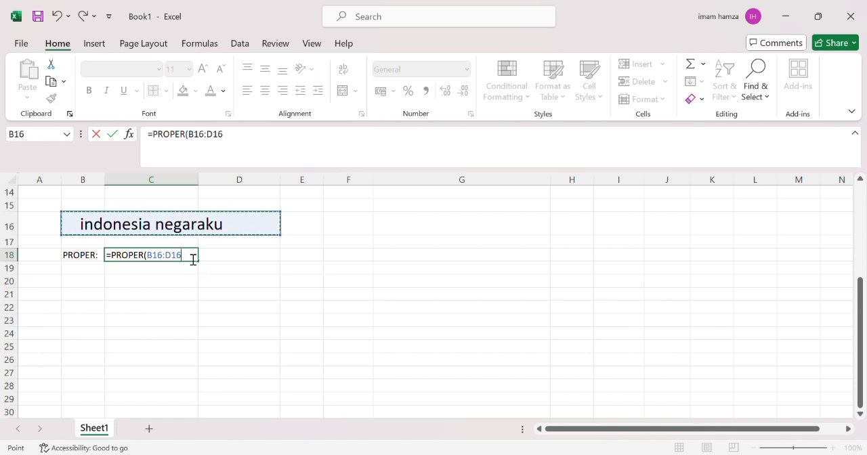
pyautogui.press('Return')
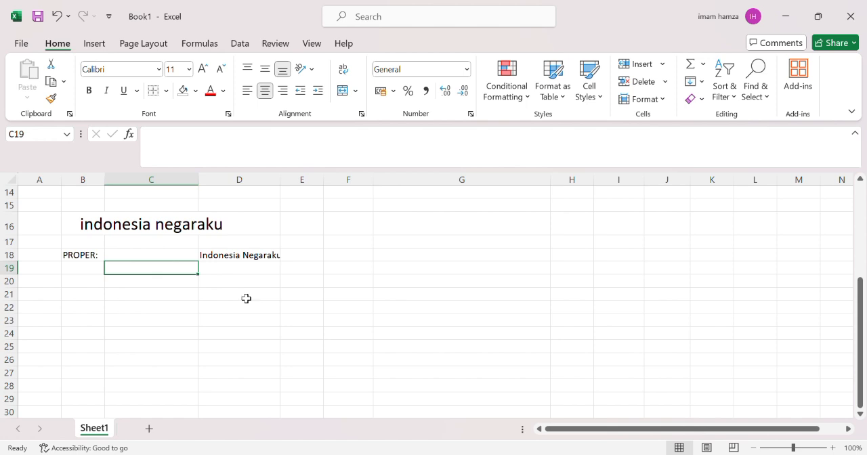
pyautogui.click(373, 337)
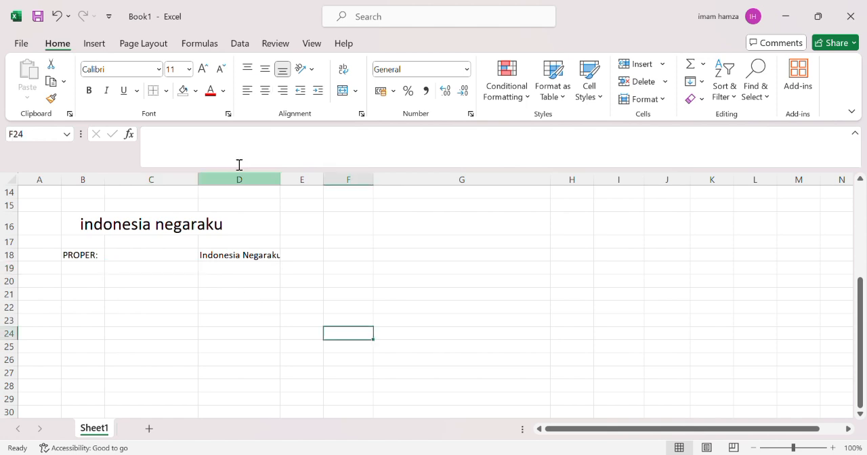
# - Inspect the PROPER formula in D18 that converts "indonesia negaraku"
pyautogui.click(226, 272)
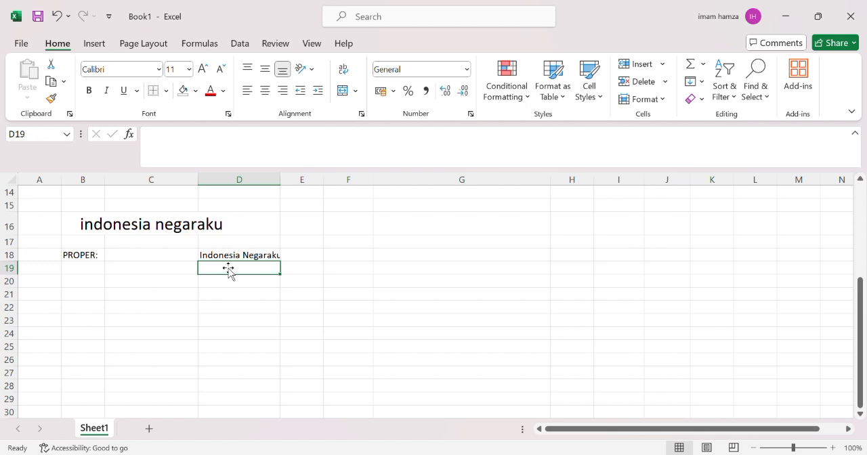
pyautogui.click(235, 256)
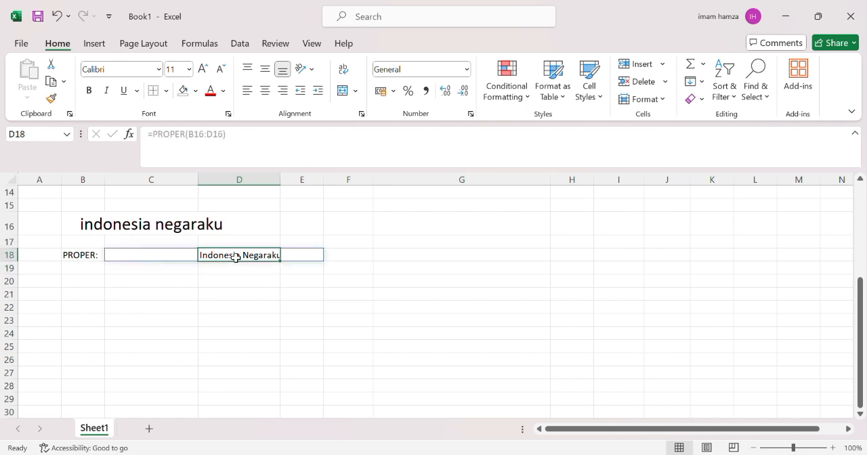
pyautogui.click(264, 94)
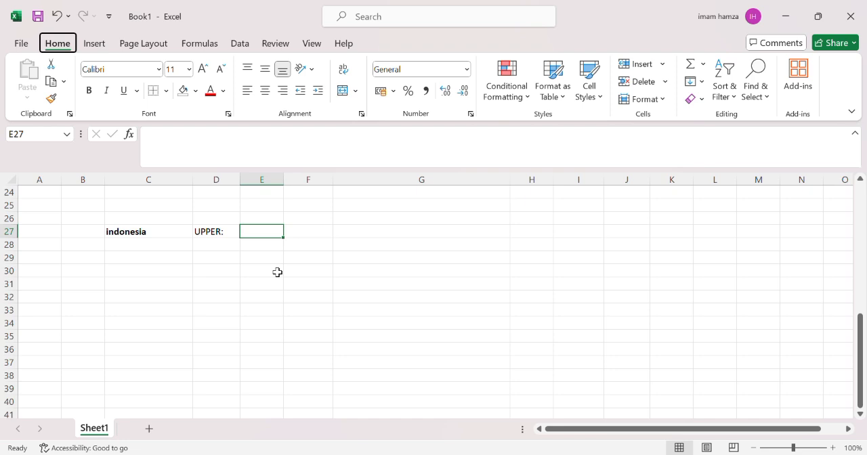
# - Enter =UPPER(C27) in E27 to convert the text "indonesia" to capitals
pyautogui.click(157, 237)
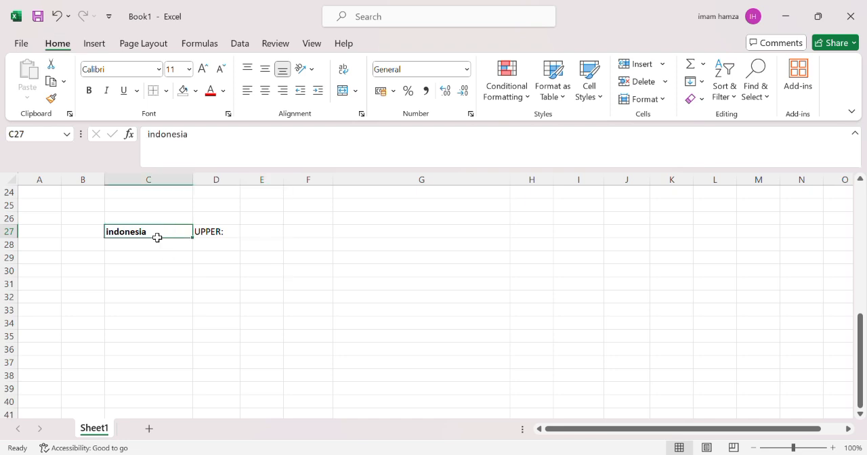
pyautogui.click(237, 235)
pyautogui.click(272, 235)
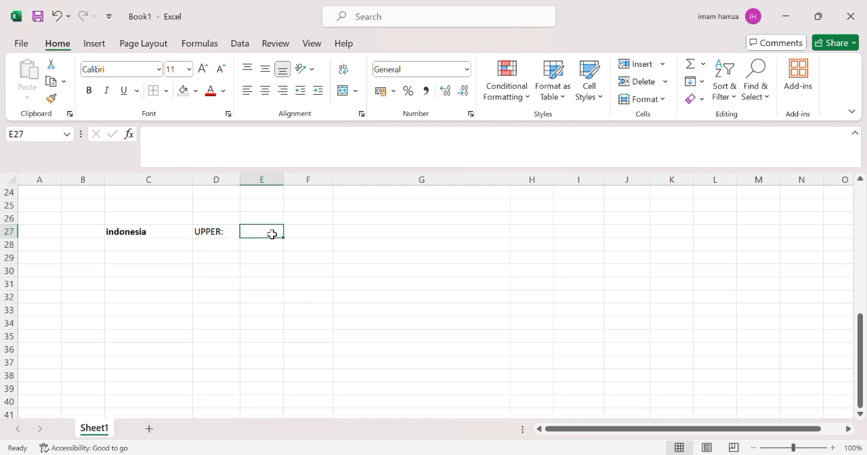
pyautogui.write('=UP')
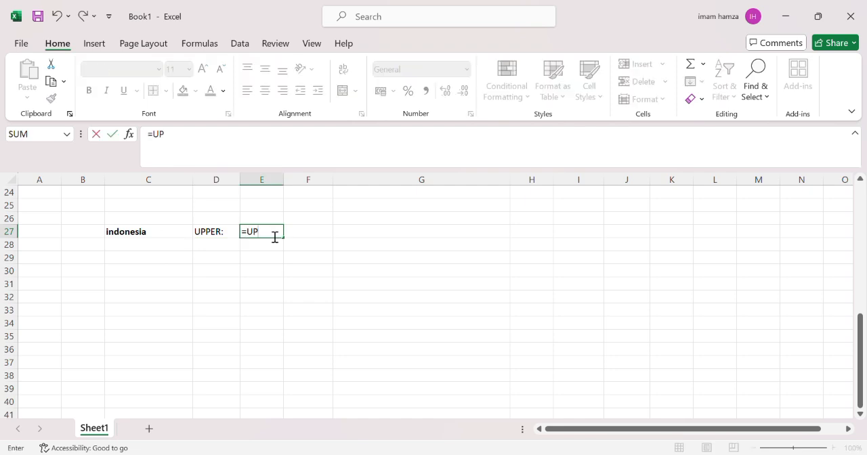
pyautogui.write('PER(')
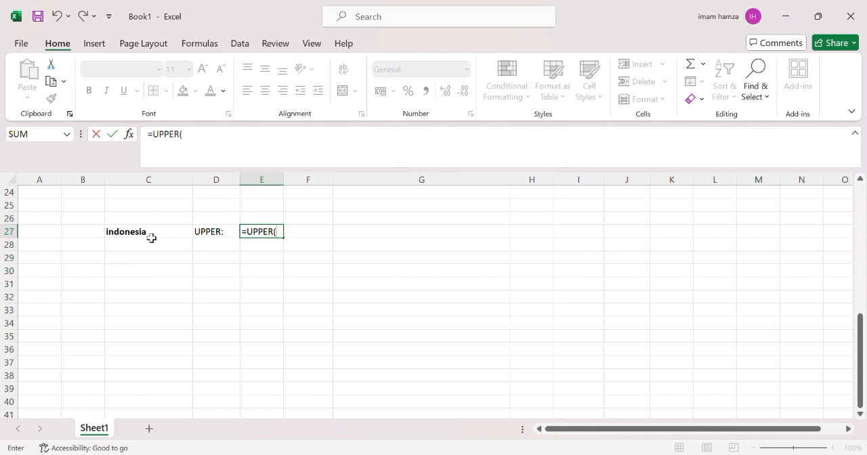
pyautogui.click(119, 236)
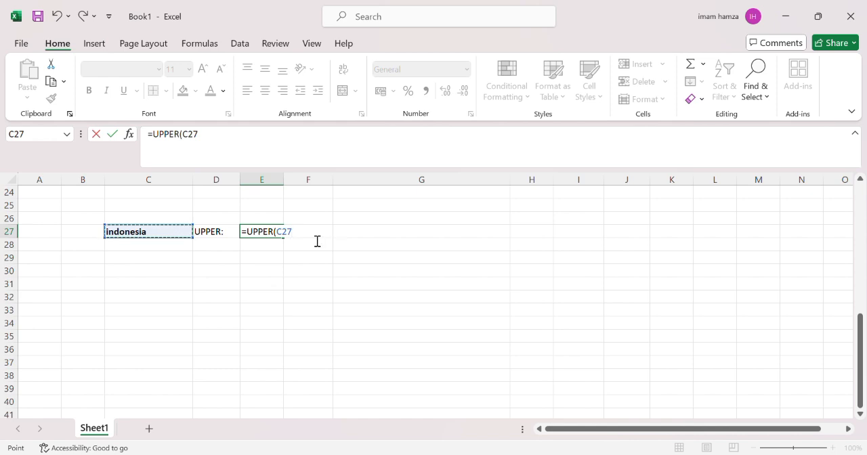
pyautogui.press('Return')
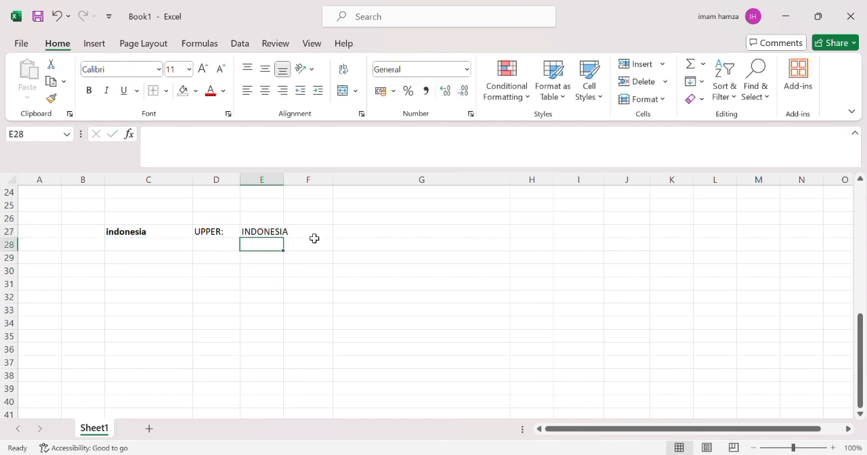
# - Enter =LOWER(C27) in E27 next to the LOWER label to convert "Indonesia" to lowercase
pyautogui.click(253, 235)
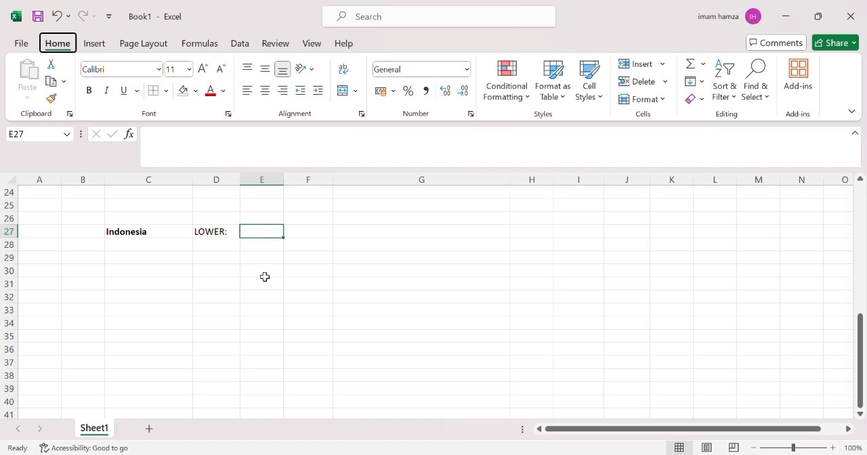
pyautogui.click(261, 236)
pyautogui.write('=')
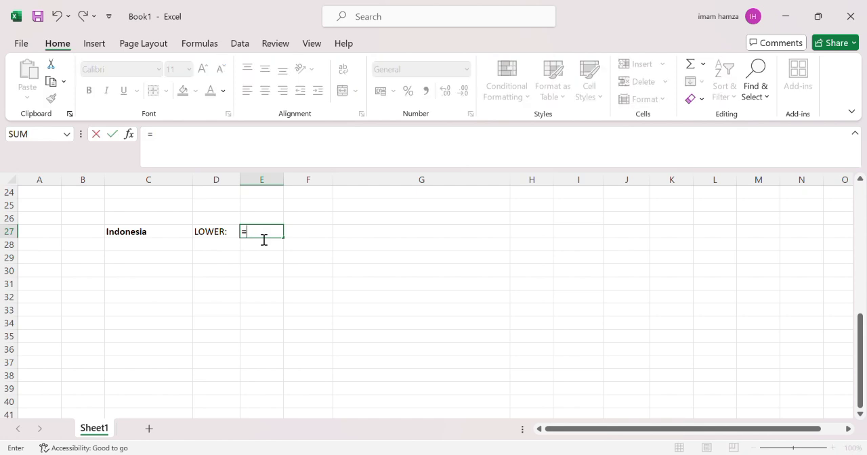
pyautogui.write('LOWE')
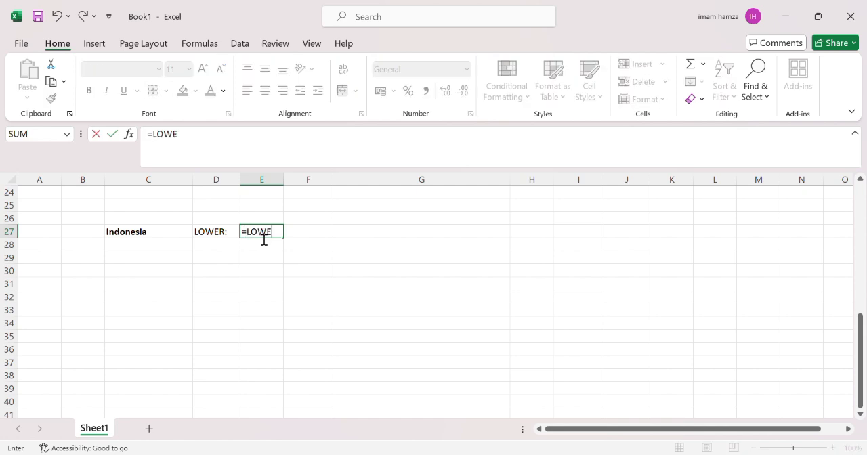
pyautogui.write('R(')
pyautogui.click(112, 235)
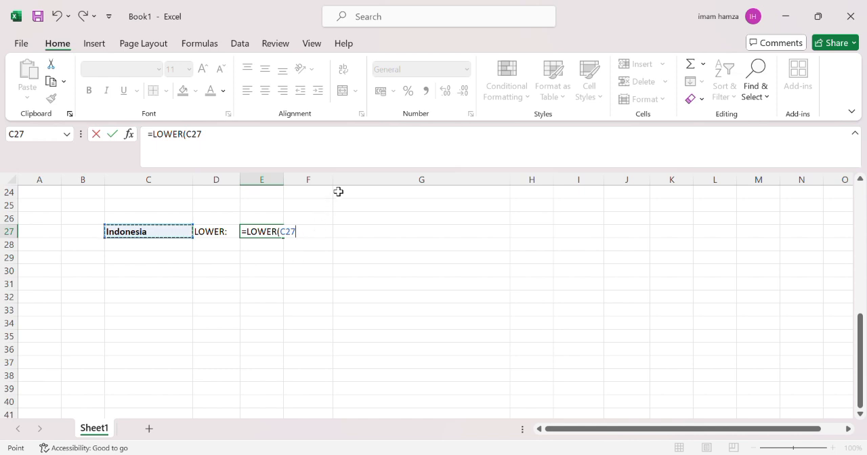
pyautogui.press('Return')
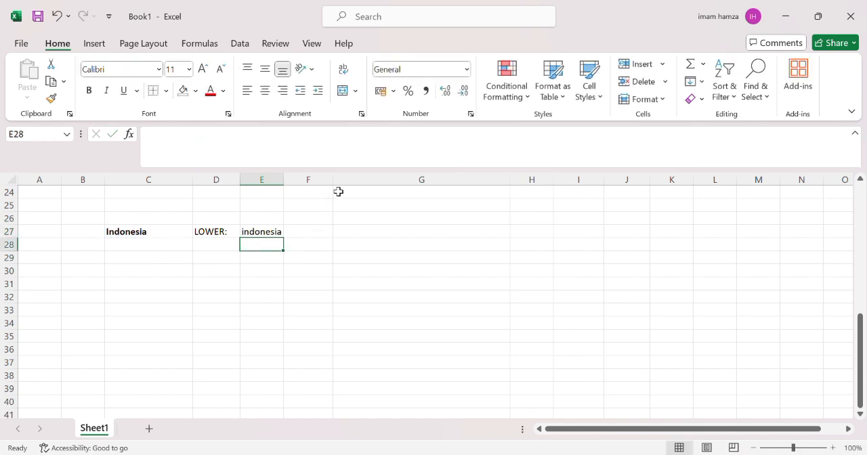
# - Enter =LEFT(C27;3) in D28 under the LEFT header to extract the first three letters
pyautogui.click(268, 235)
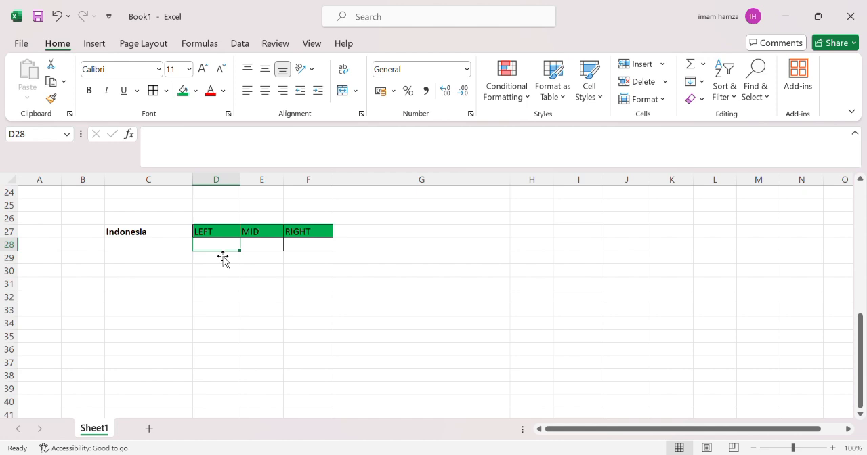
pyautogui.write('=LEFT')
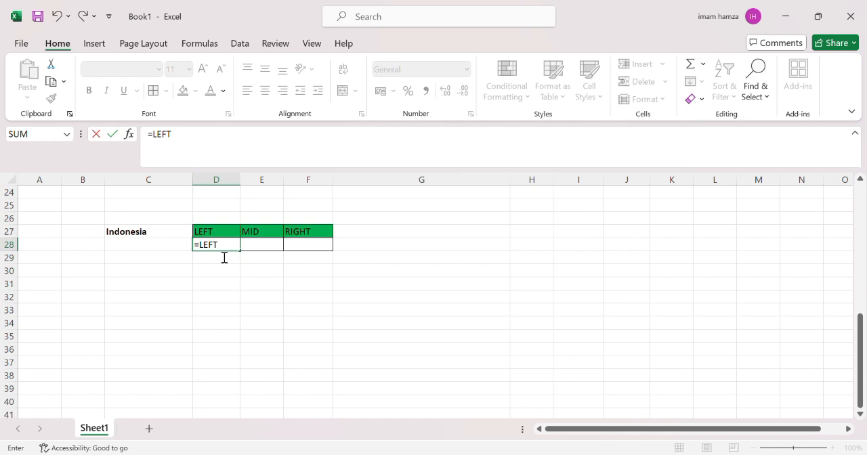
pyautogui.write('(')
pyautogui.click(154, 235)
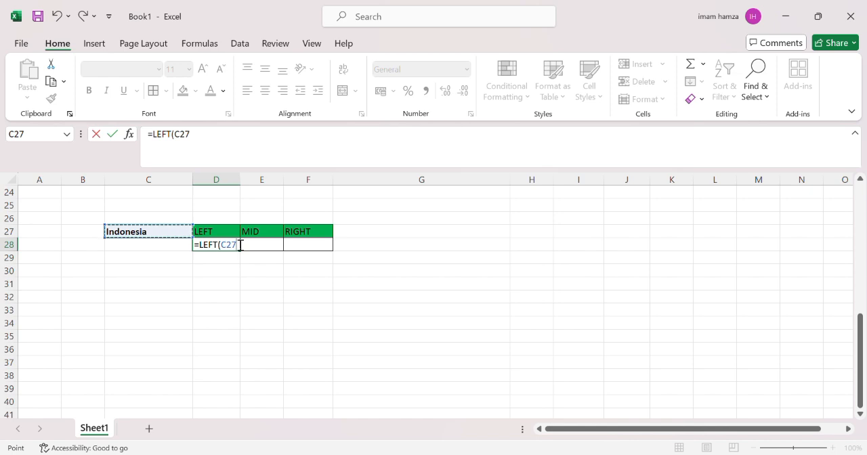
pyautogui.write(';')
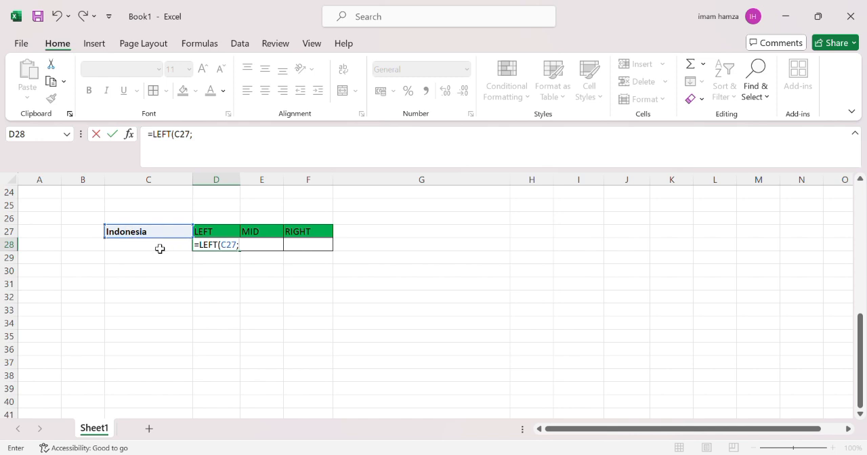
pyautogui.write('3')
pyautogui.press('Return')
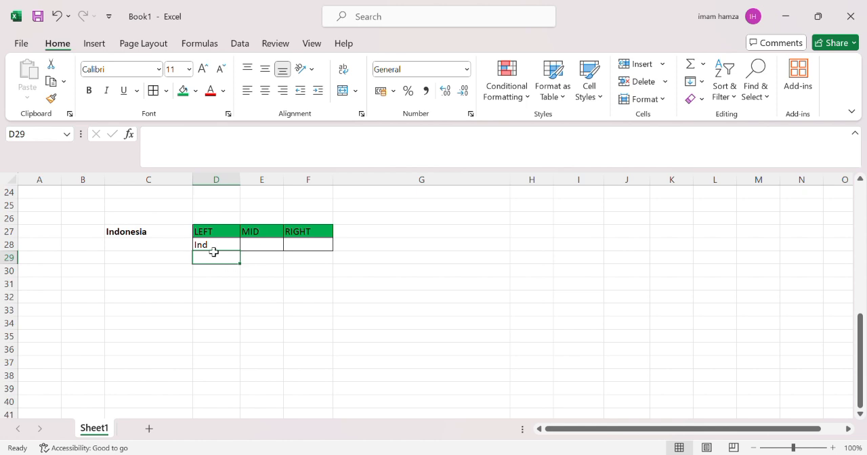
# - Enter =MID(C27;4;3) in E28 under the MID header to extract three letters from position 4
pyautogui.click(268, 247)
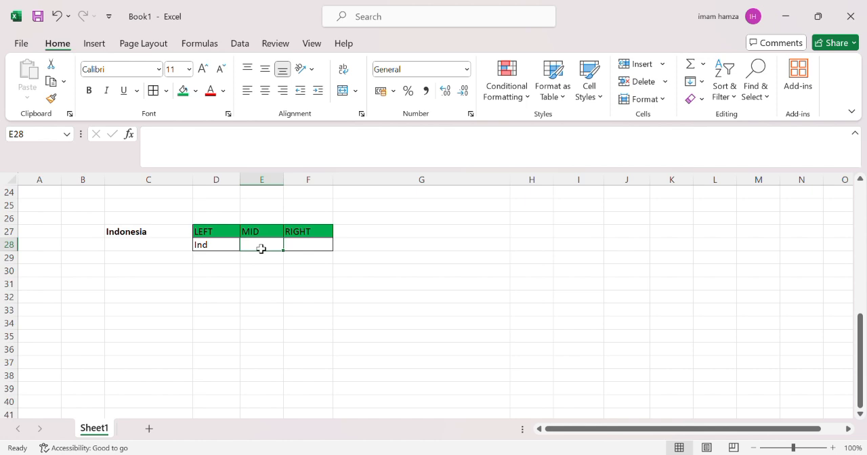
pyautogui.write('=M')
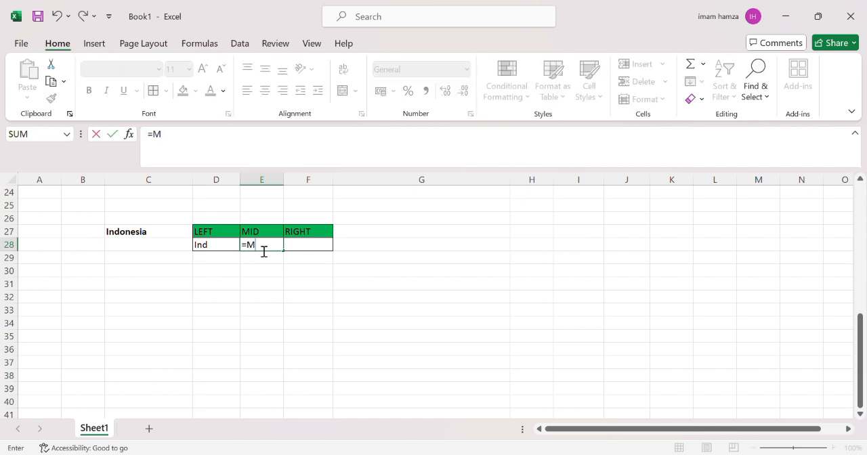
pyautogui.write('ID(')
pyautogui.click(130, 234)
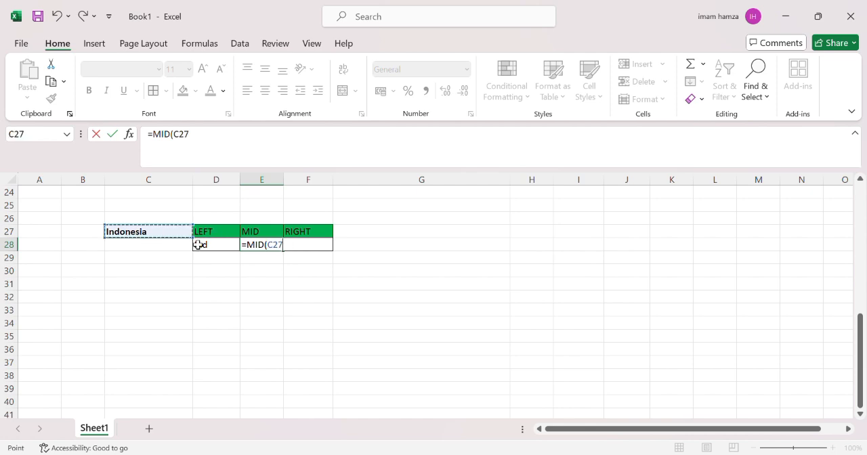
pyautogui.write(';')
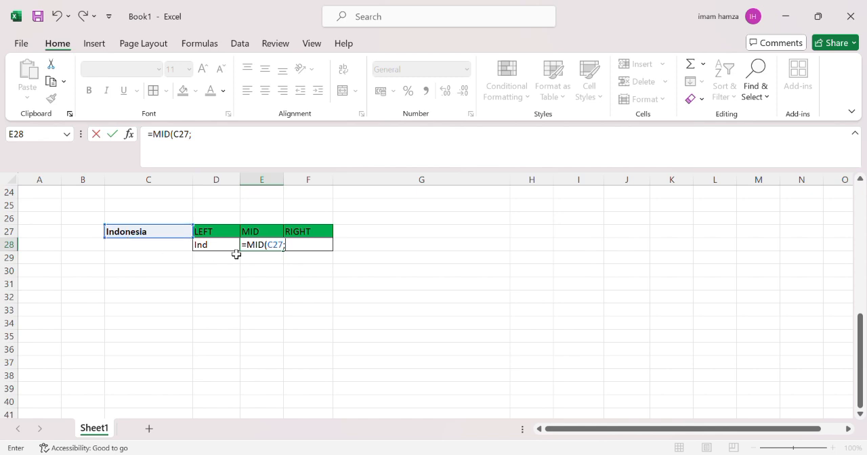
pyautogui.write('4')
pyautogui.write('3')
pyautogui.press('Return')
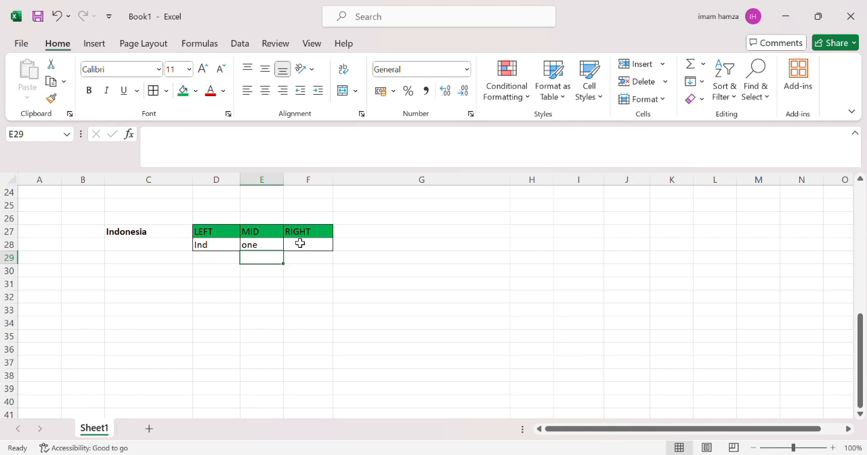
# - Try to enter a RIGHT formula with 3 characters in F28 without a text cell reference
pyautogui.click(304, 248)
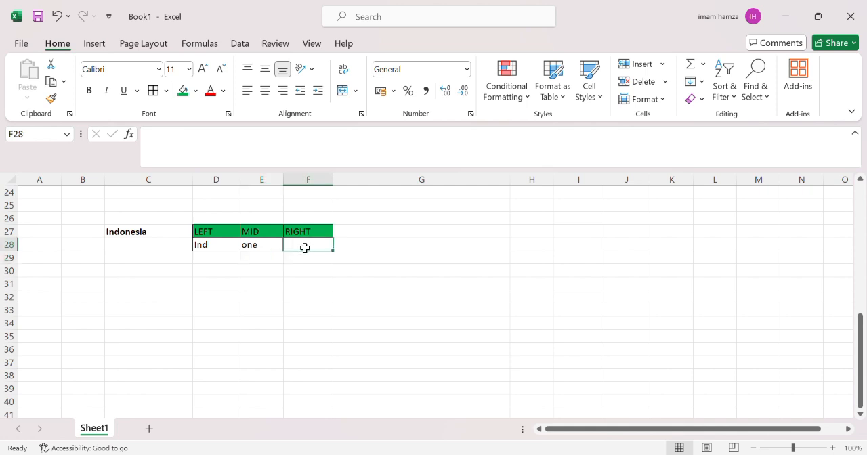
pyautogui.write('=')
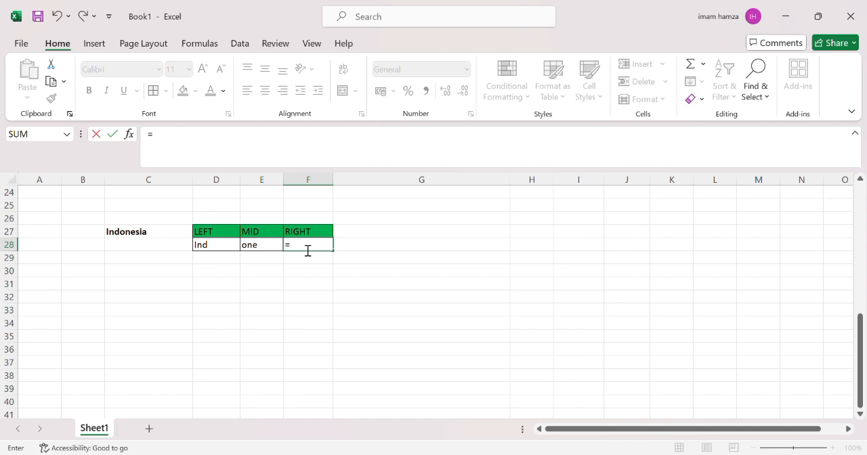
pyautogui.write('RIGHT(')
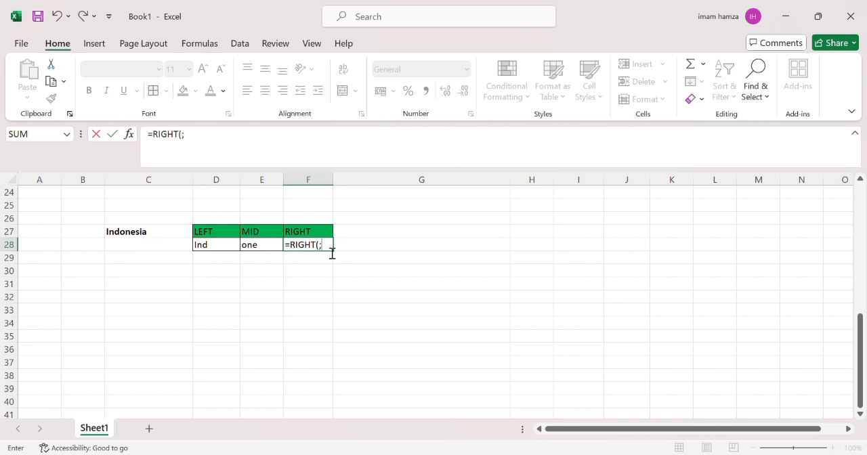
pyautogui.write('3')
pyautogui.press('Return')
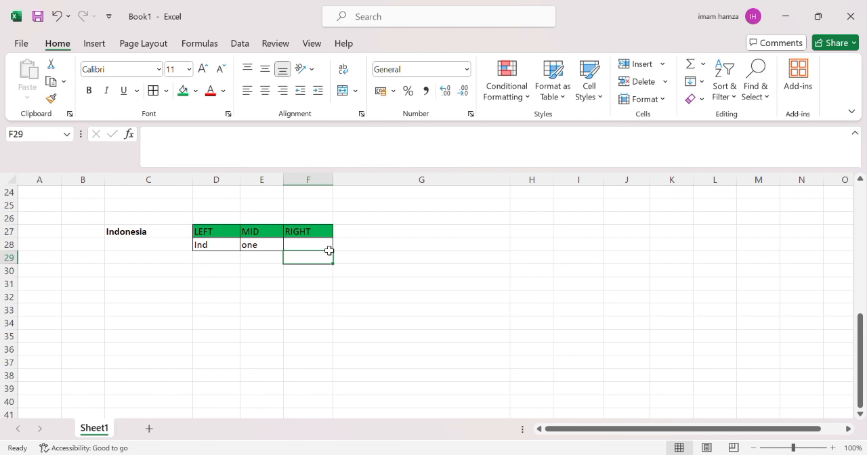
pyautogui.click(305, 245)
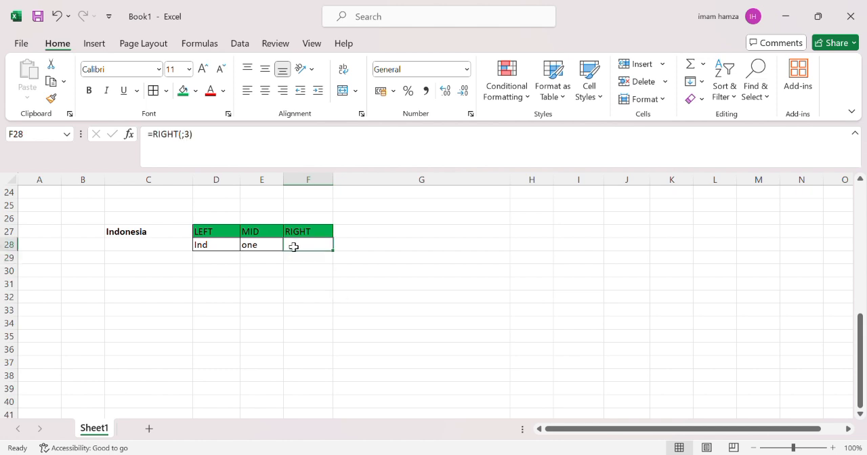
pyautogui.doubleClick(294, 247)
pyautogui.press('Escape')
# - Enter =RIGHT(C27;3) in F28 under the RIGHT header to extract the last three letters
pyautogui.write('=')
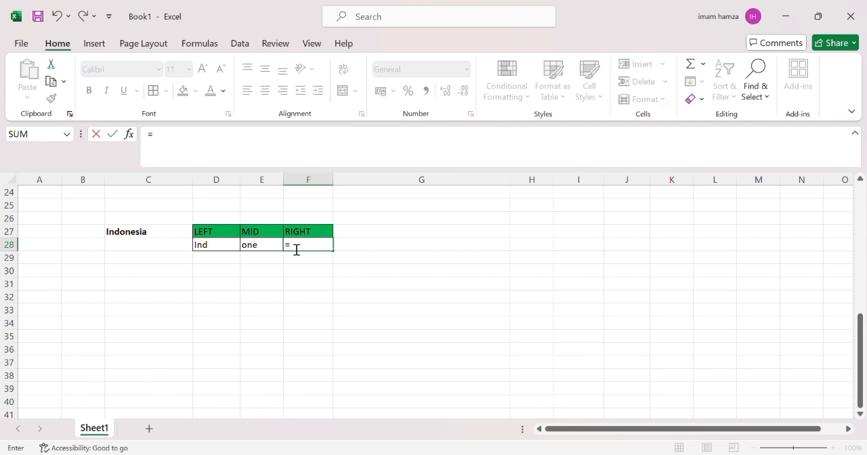
pyautogui.write('RIGHT(')
pyautogui.click(126, 239)
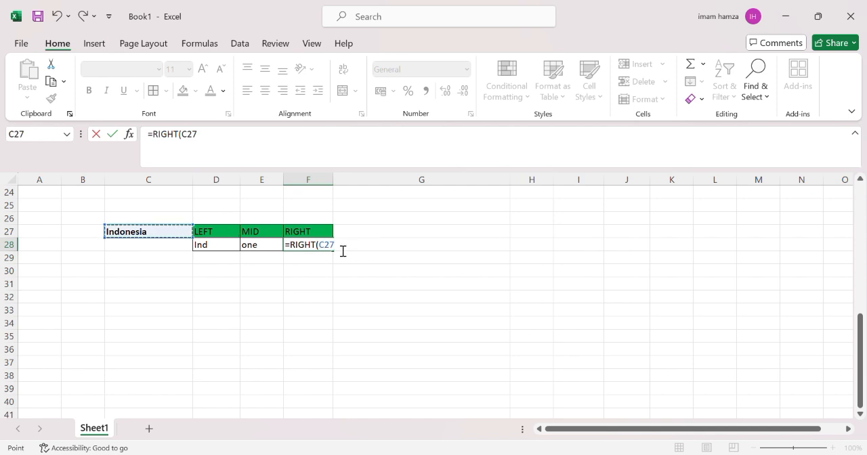
pyautogui.write(';3')
pyautogui.press('Return')
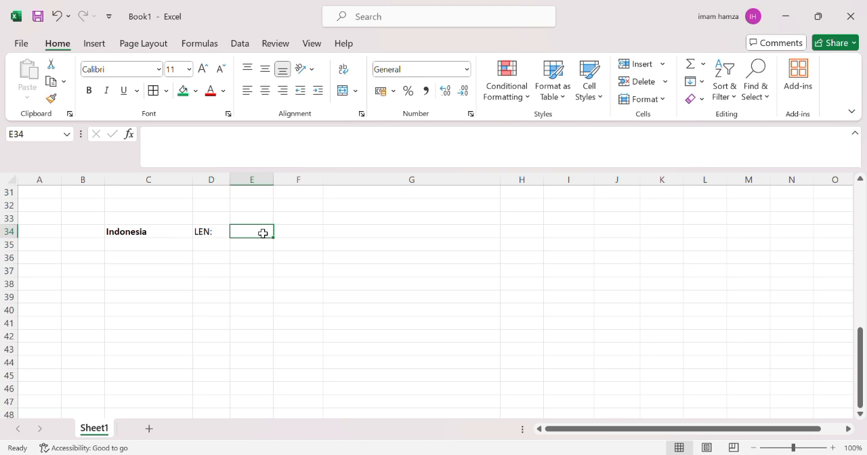
# - Enter =LEN(F34) in E34 beside the LEN label, then clear the cell again
pyautogui.write('=LE')
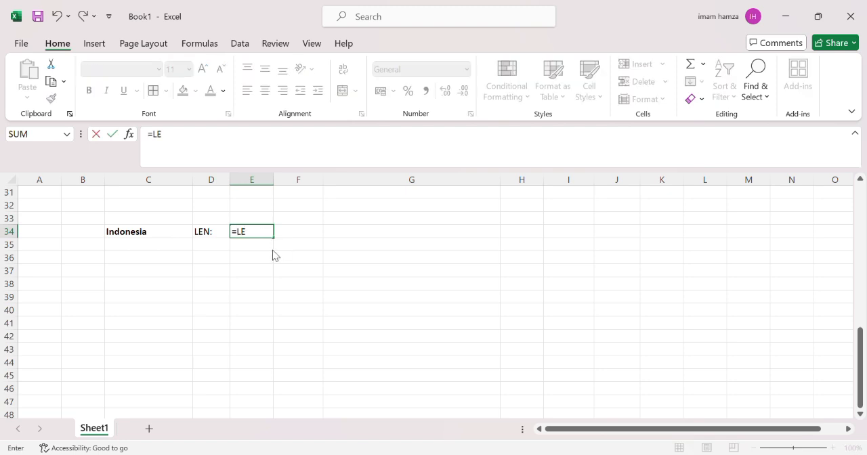
pyautogui.write('N(')
pyautogui.click(139, 238)
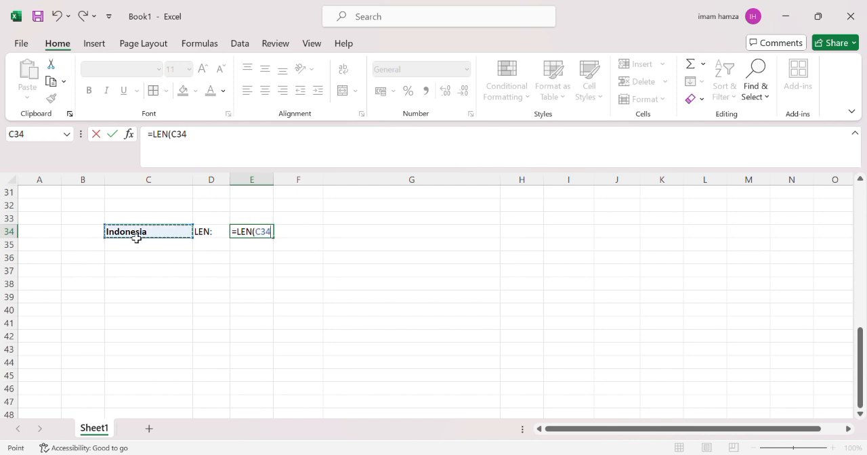
pyautogui.click(291, 233)
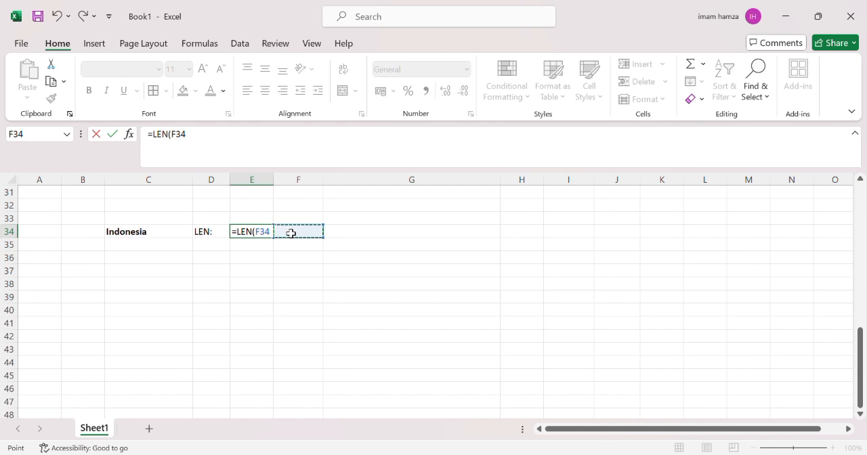
pyautogui.press('Return')
pyautogui.click(246, 234)
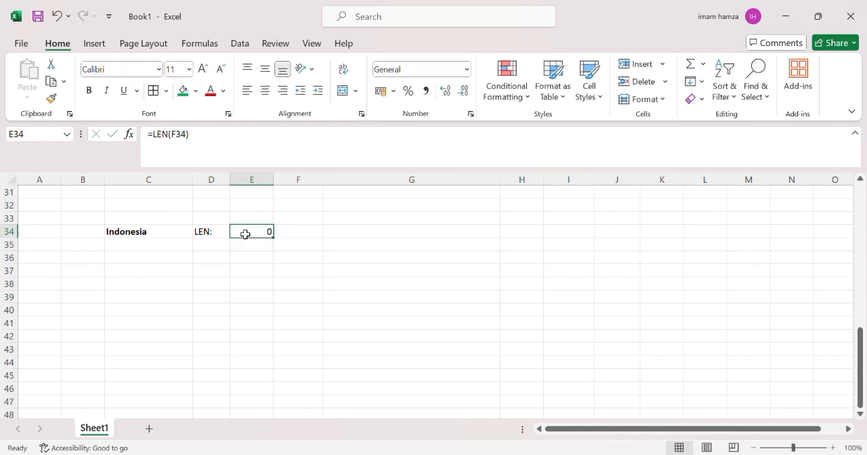
pyautogui.press('BackSpace')
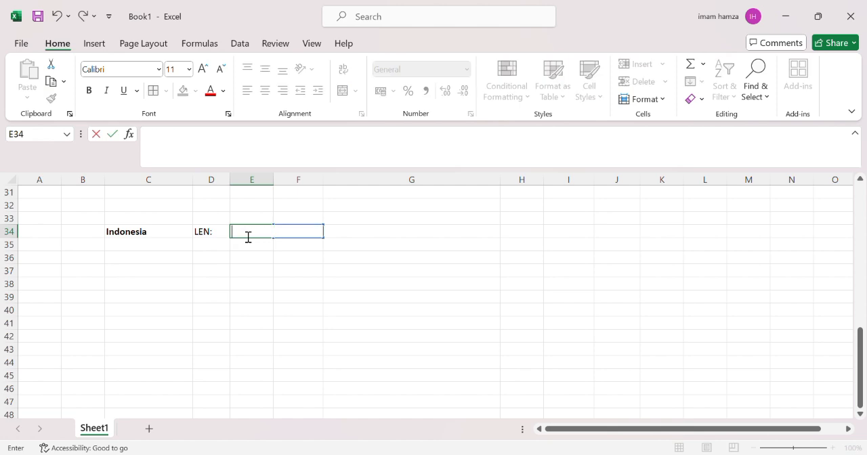
# - Enter =LEN(C34) in E34 to count the characters of Indonesia
pyautogui.write('=')
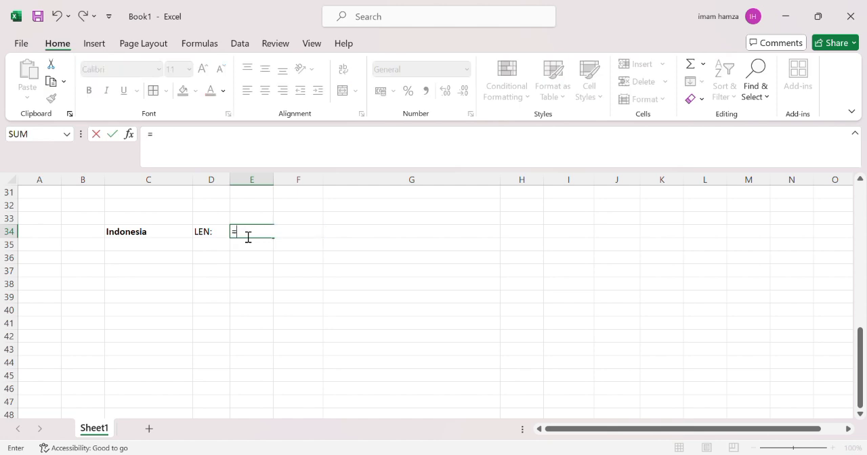
pyautogui.write('LE')
pyautogui.write('N(')
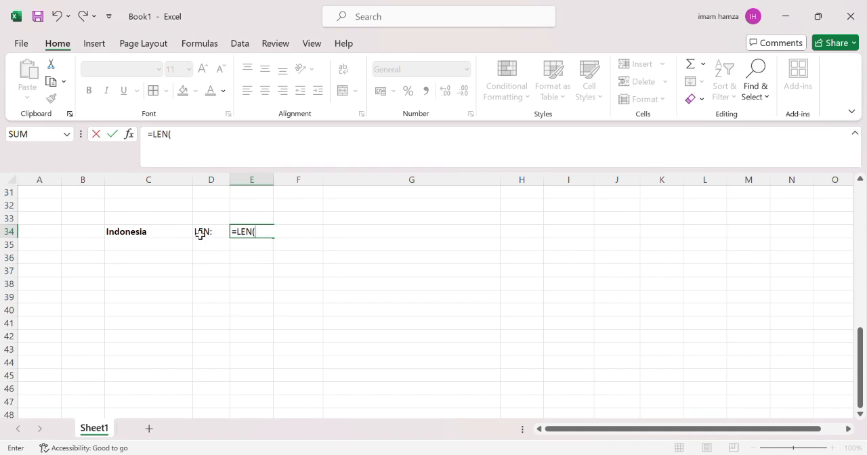
pyautogui.click(136, 236)
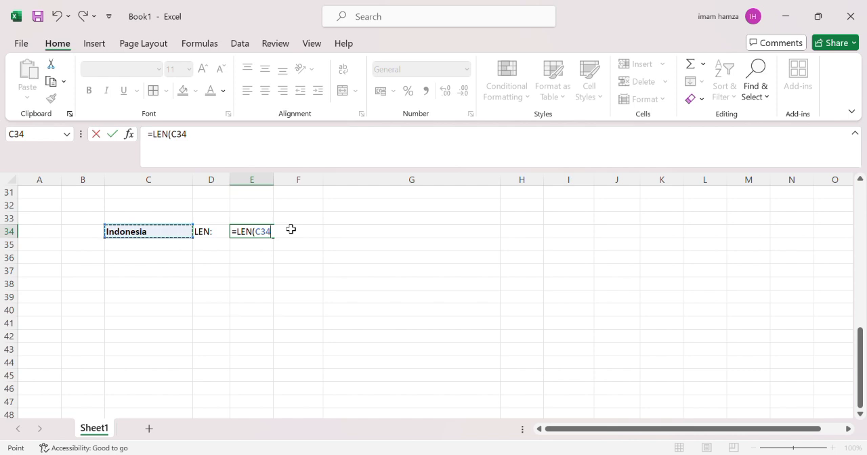
pyautogui.press('Return')
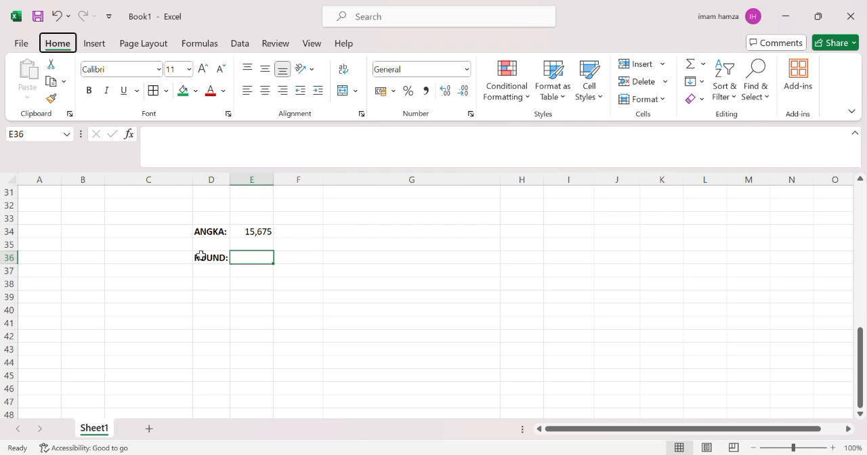
# - Enter =ROUND(E34;2) in E36 beside the ROUND label to round the ANGKA number to two decimals
pyautogui.click(255, 260)
pyautogui.write('=')
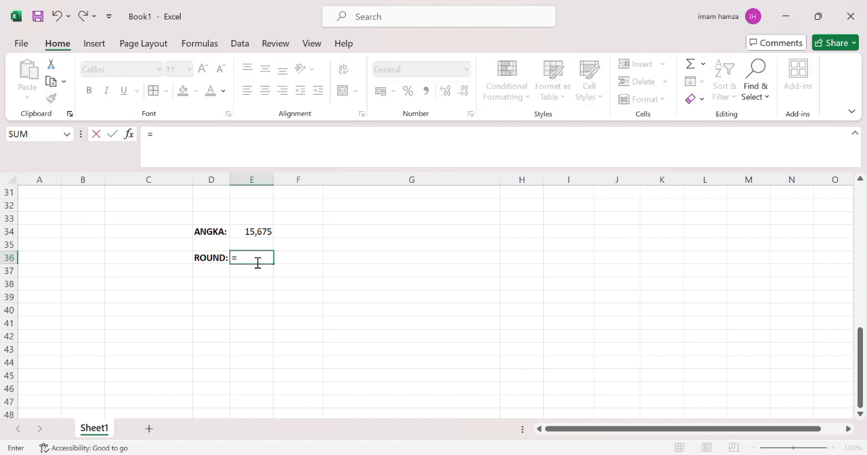
pyautogui.write('ROUND(')
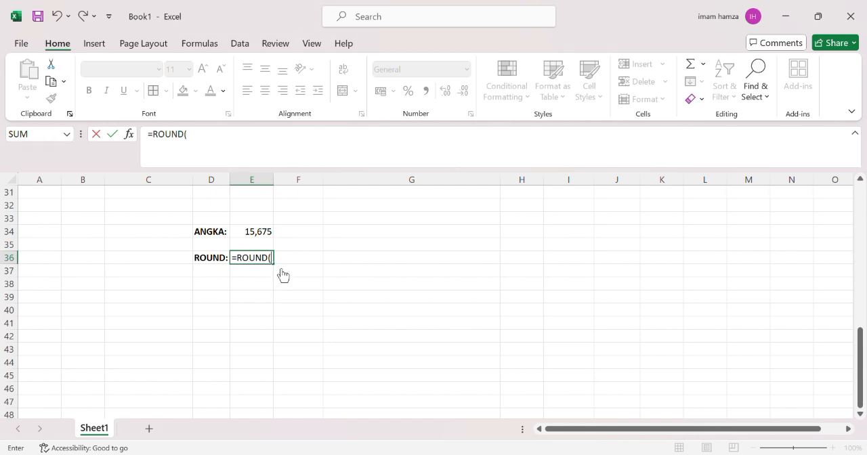
pyautogui.click(255, 236)
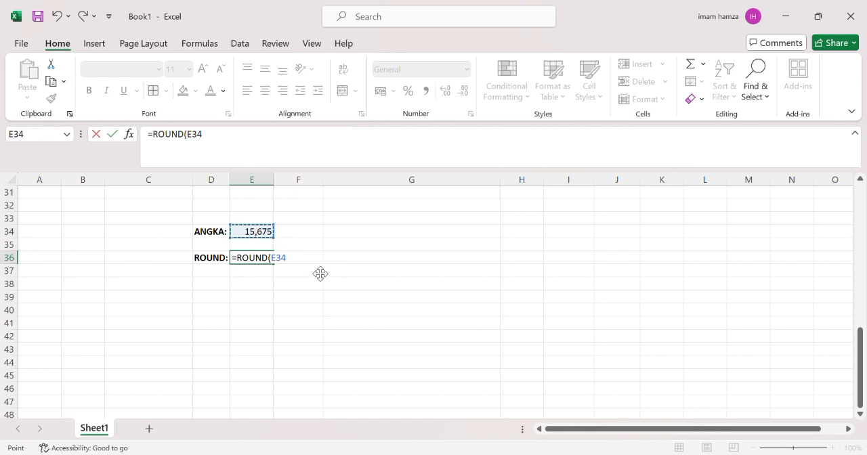
pyautogui.write(';')
pyautogui.write('2')
pyautogui.press('Return')
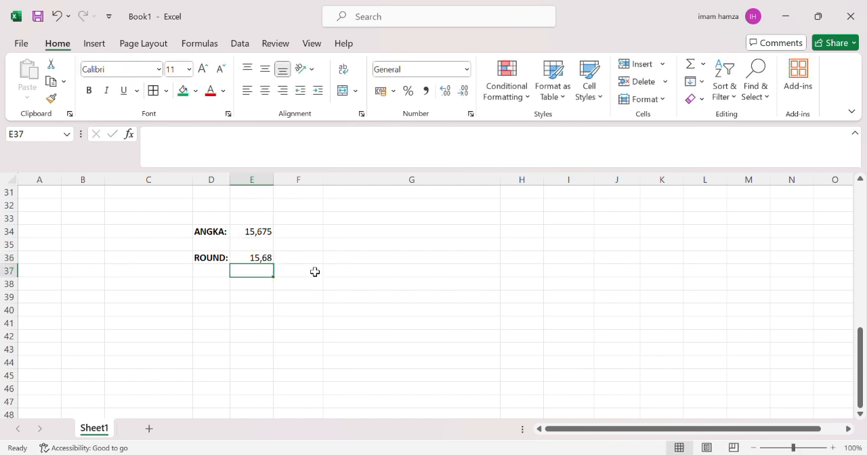
# - Change the ROUND formula in E36 to round to one decimal: =ROUND(E34;1)
pyautogui.click(264, 262)
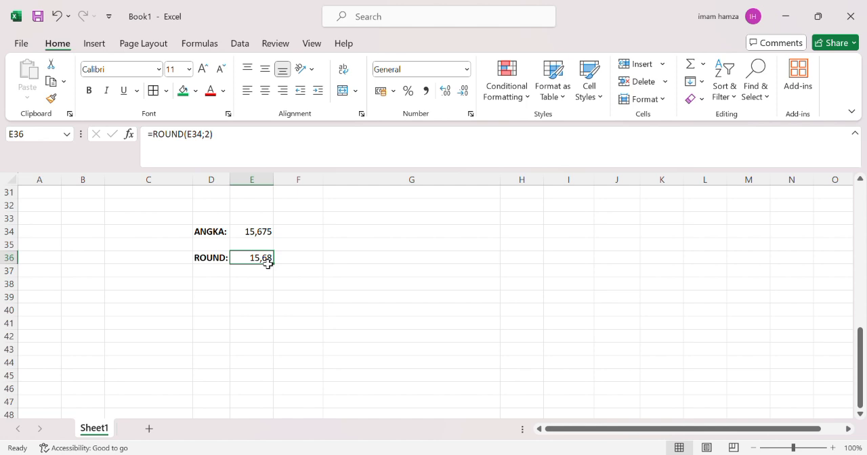
pyautogui.doubleClick(217, 140)
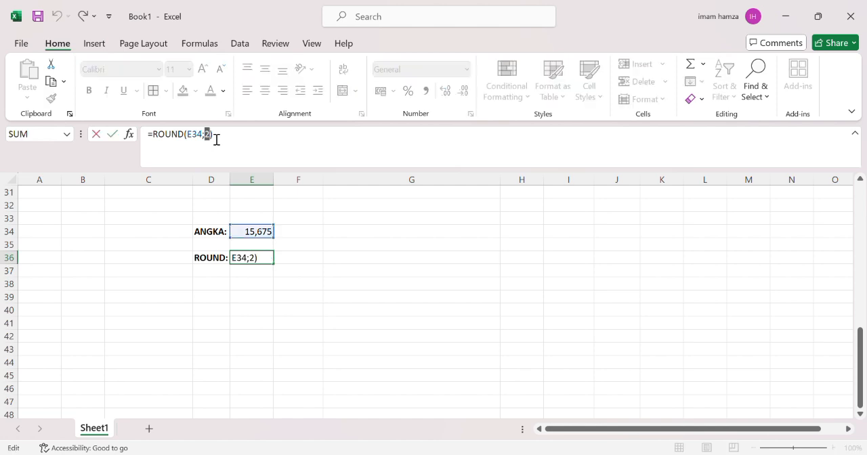
pyautogui.write('1')
pyautogui.press('Return')
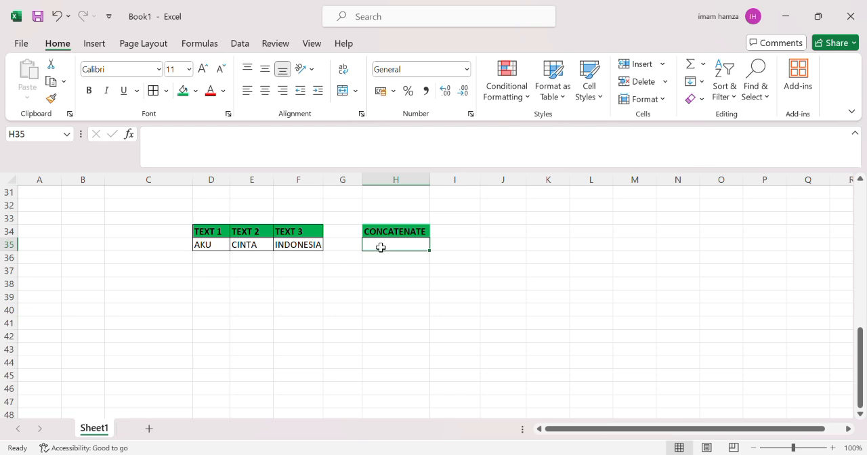
# - Enter =CONCATENATE(D35;E35;F35) in H35 under the CONCATENATE header to join the three texts
pyautogui.write('=CO')
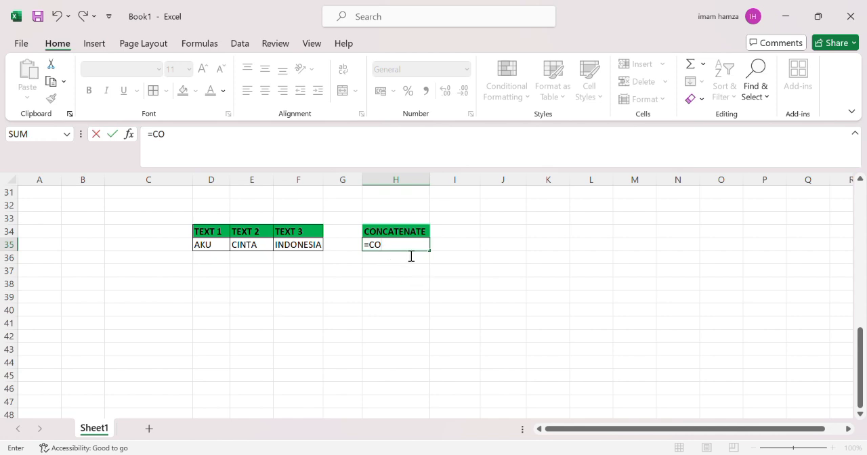
pyautogui.write('NC')
pyautogui.press('Tab')
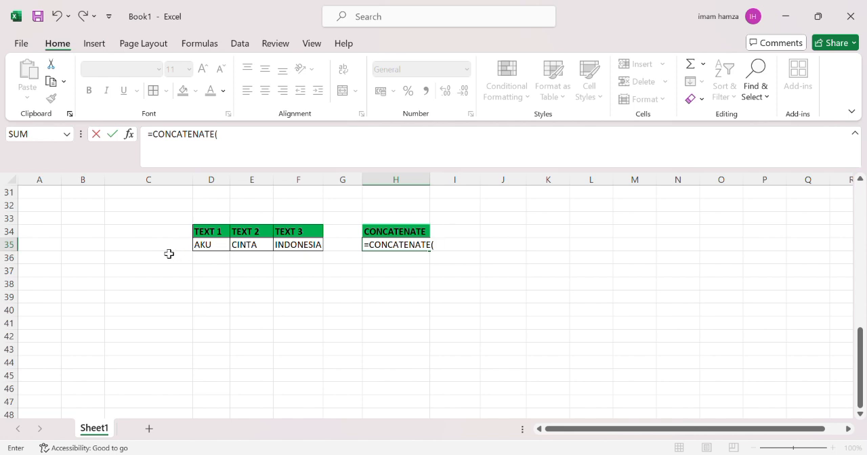
pyautogui.click(214, 248)
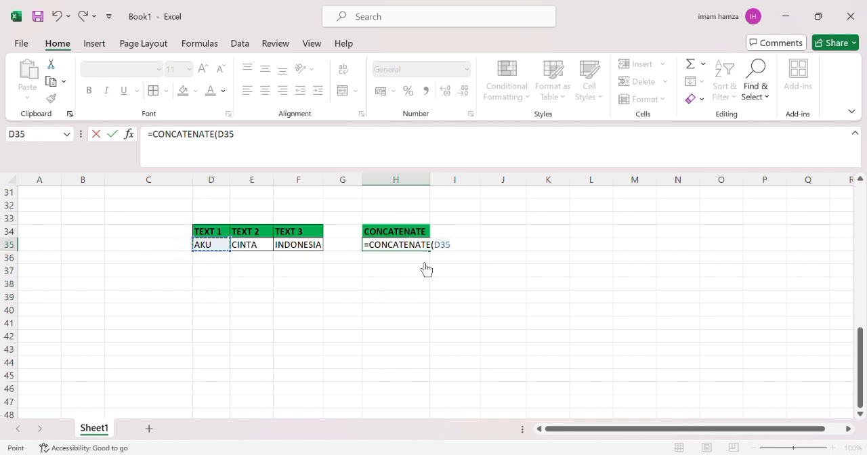
pyautogui.write(';')
pyautogui.click(266, 248)
pyautogui.write(';')
pyautogui.click(298, 250)
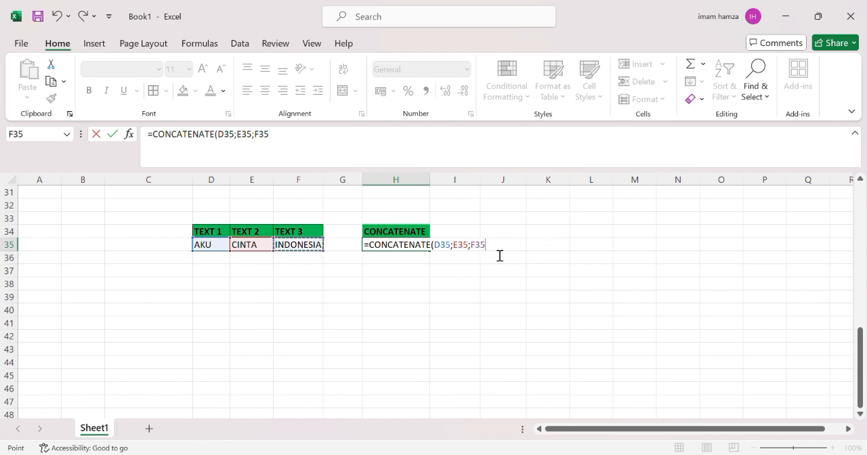
pyautogui.write(')')
pyautogui.press('Return')
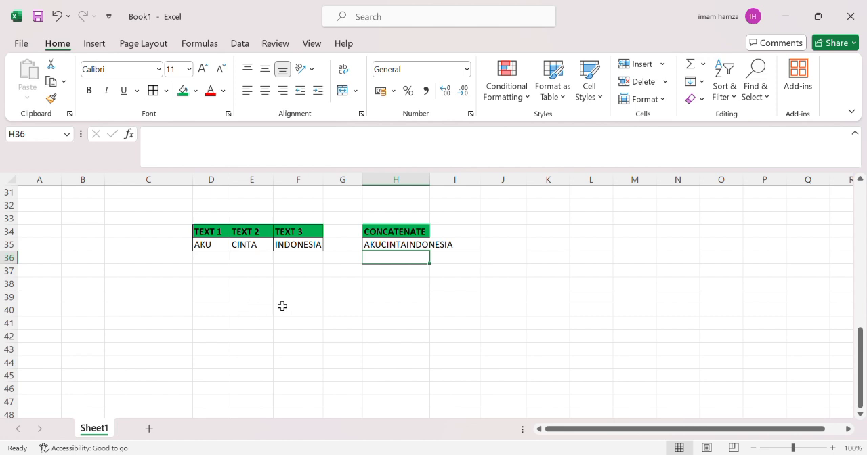
pyautogui.click(439, 249)
pyautogui.click(411, 249)
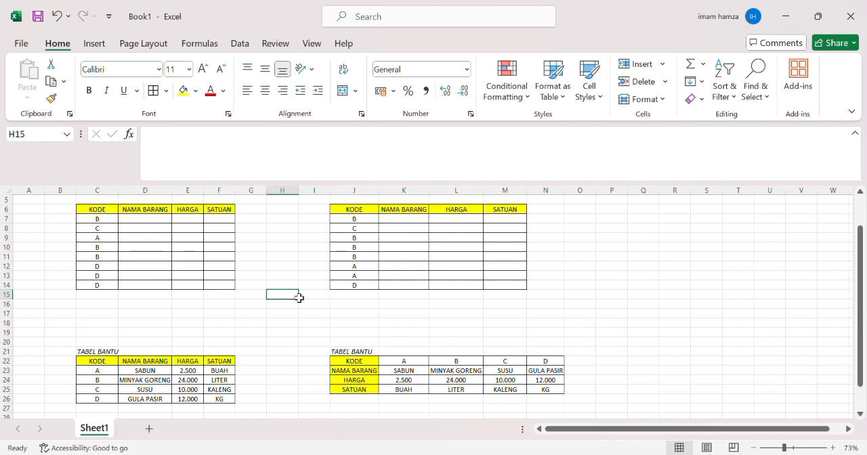
# - Enter =VLOOKUP(C7;$C$23:$F$26;2;FALSE) in D7 under NAMA BARANG, locking the TABEL BANTU range absolutely
pyautogui.click(136, 222)
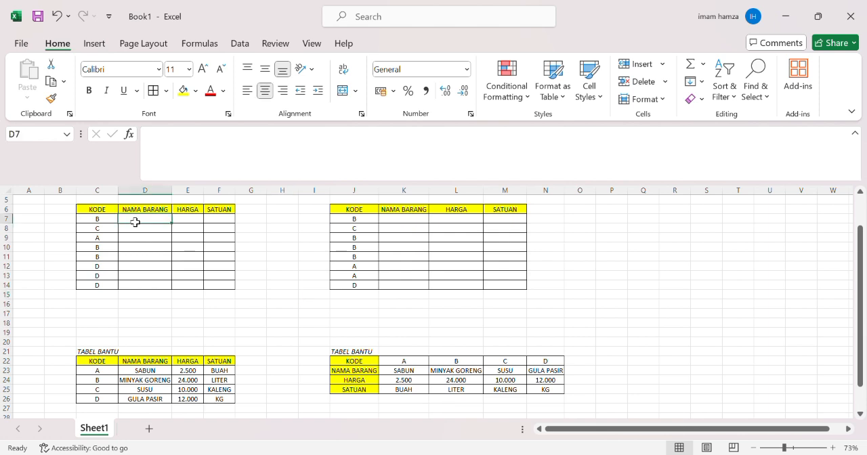
pyautogui.write('=V')
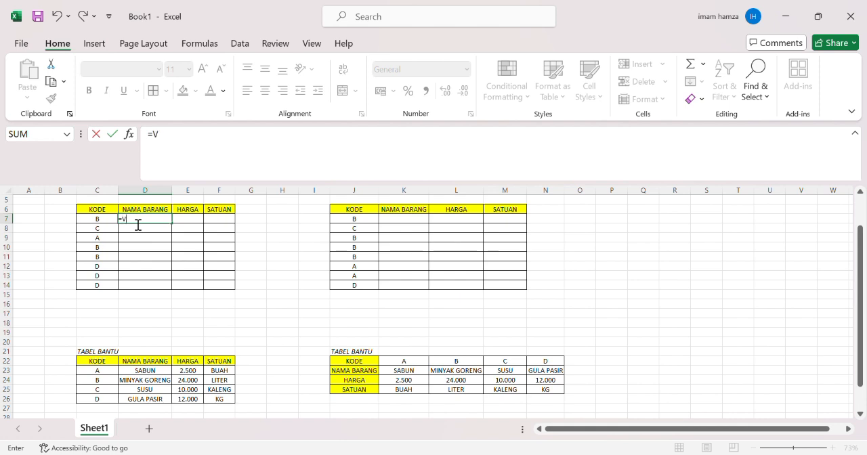
pyautogui.write('LOOKUP(')
pyautogui.click(109, 223)
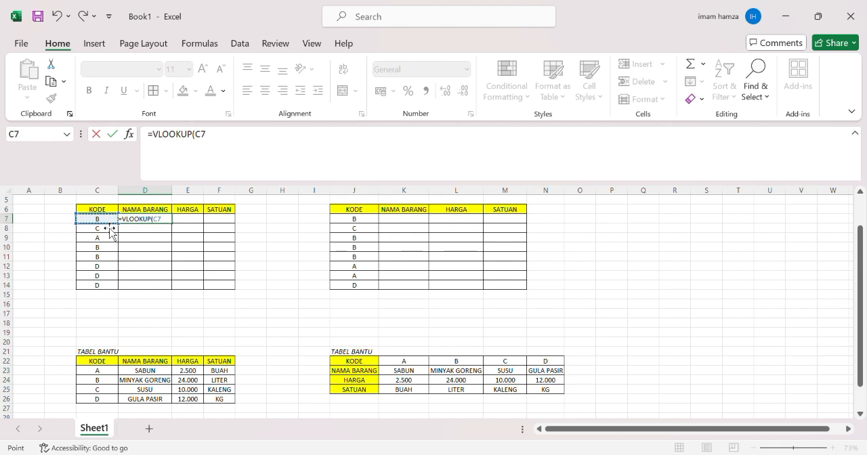
pyautogui.write(';')
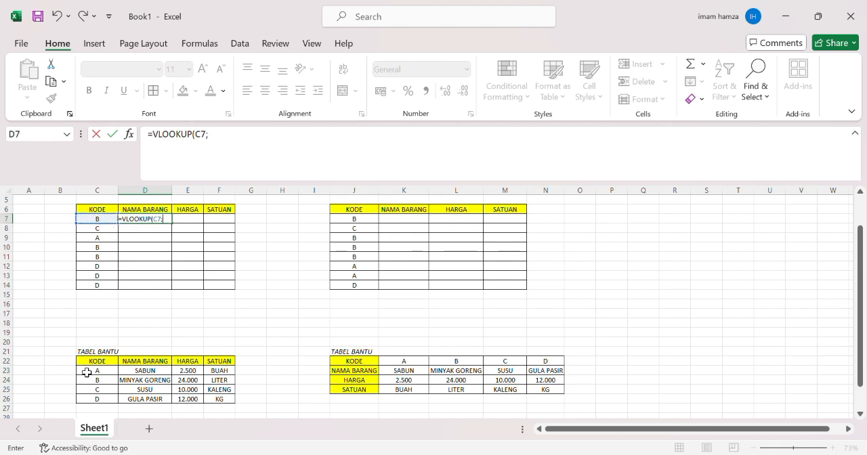
pyautogui.moveTo(86, 375); pyautogui.dragTo(228, 409)
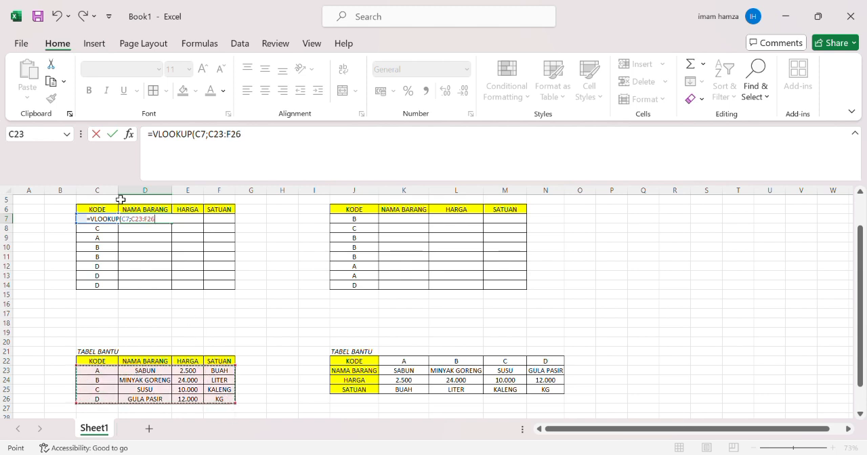
pyautogui.click(145, 226)
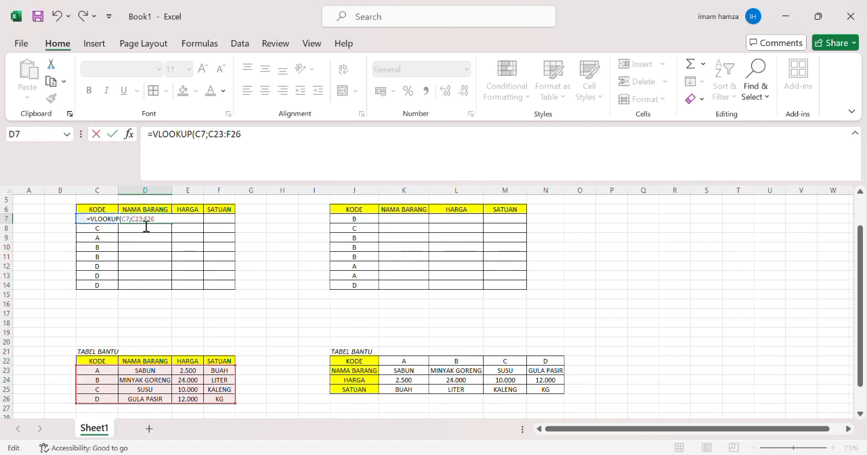
pyautogui.press('F4')
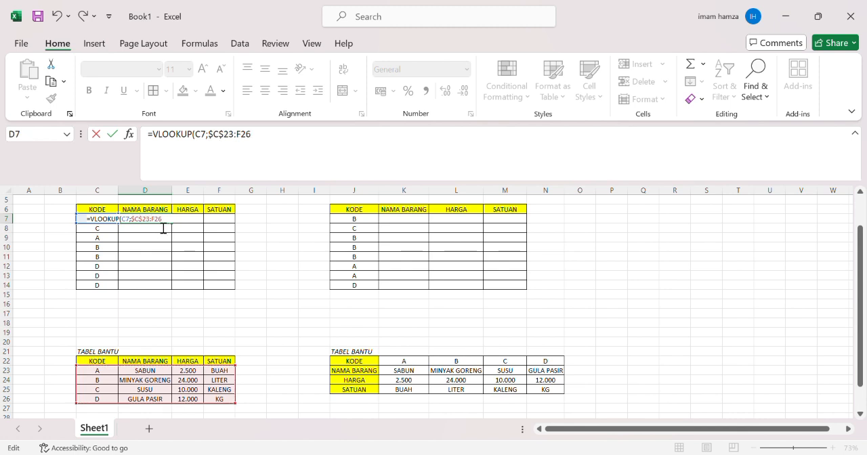
pyautogui.press('F4')
pyautogui.write('26;2;FALSE')
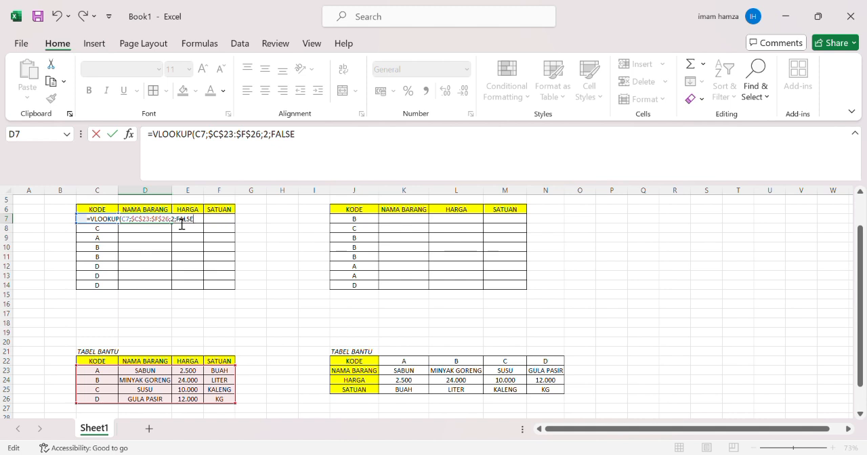
pyautogui.write(')')
pyautogui.press('Return')
# - Copy the VLOOKUP formula text from D7 and select E7 under the HARGA header
pyautogui.click(167, 219)
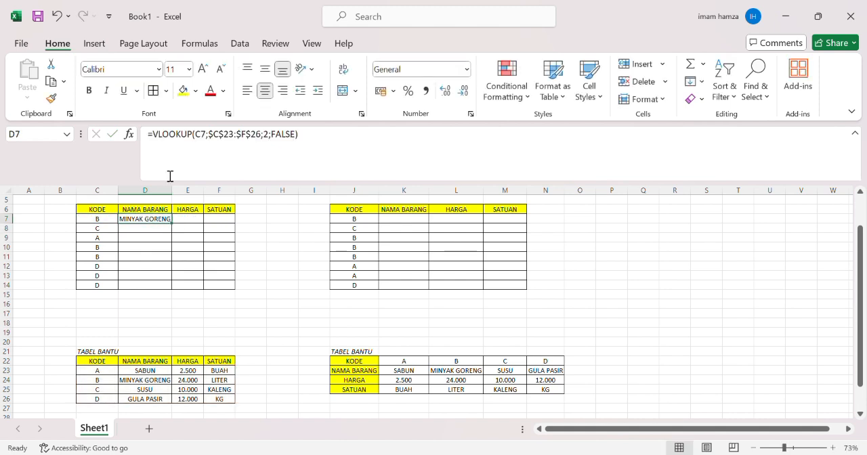
pyautogui.moveTo(149, 144); pyautogui.dragTo(319, 147)
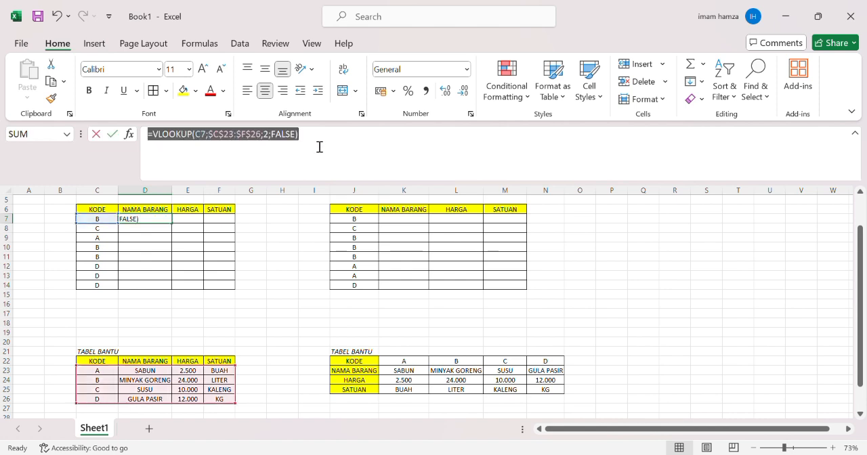
pyautogui.hotkey('ctrl', 'c')
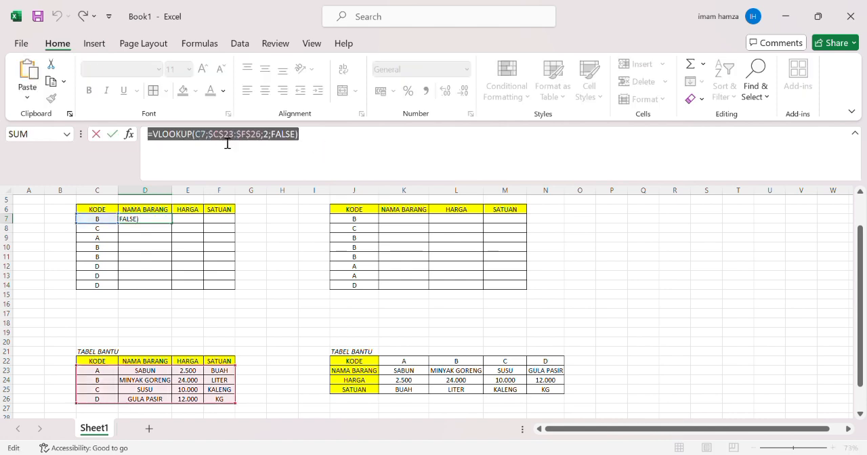
pyautogui.click(112, 135)
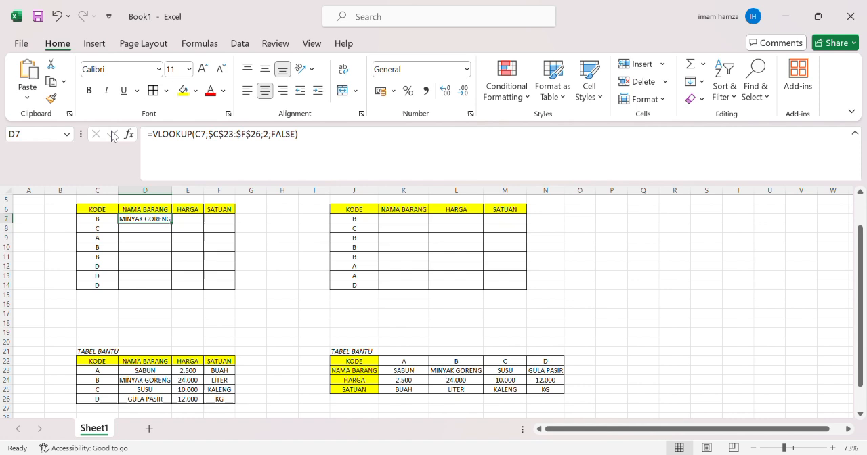
pyautogui.click(193, 224)
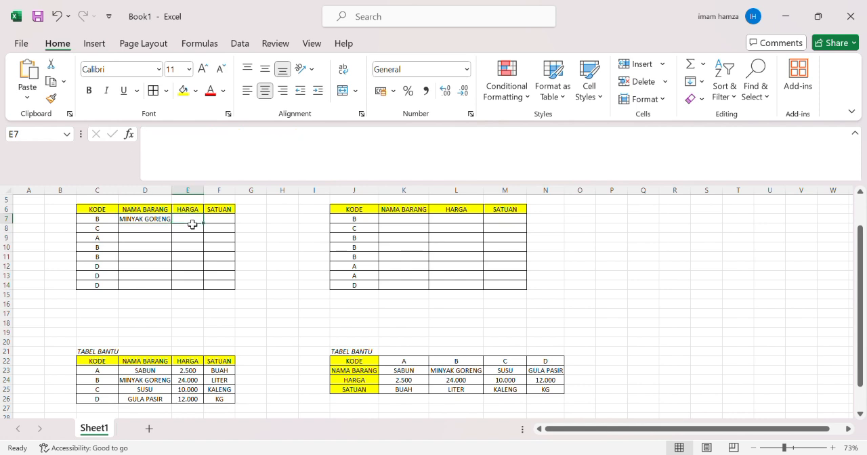
# - Paste the copied VLOOKUP formula into E7 and change its column index to 3
pyautogui.click(185, 152)
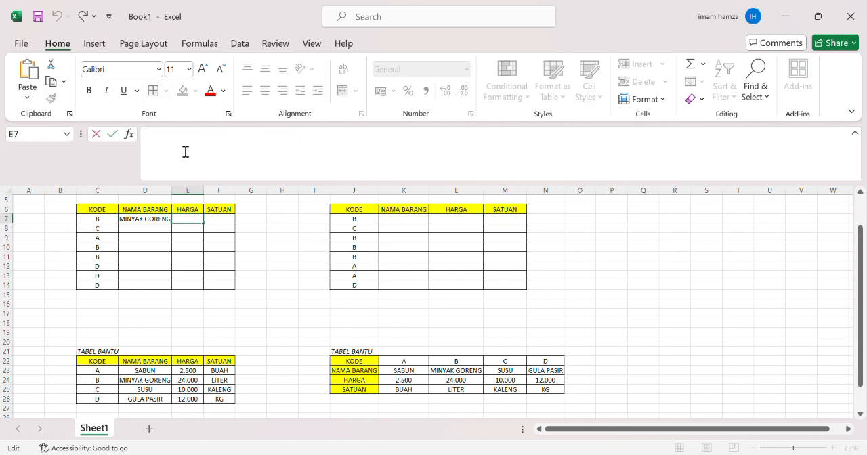
pyautogui.hotkey('ctrl', 'v')
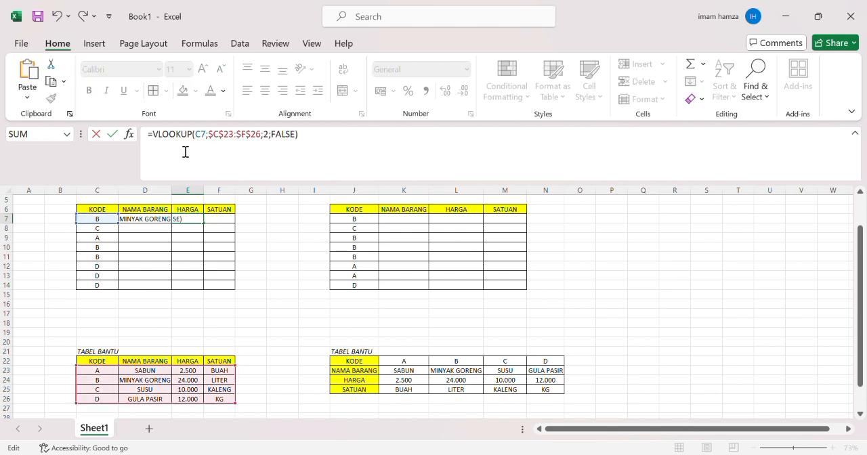
pyautogui.click(274, 141)
pyautogui.press('Delete')
pyautogui.write('3')
pyautogui.press('Return')
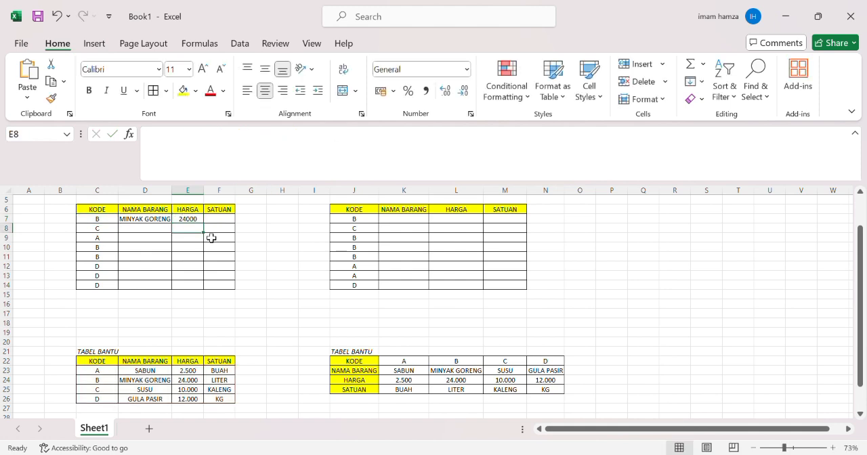
# - Paste the VLOOKUP formula into F7 under SATUAN with its column index changed to 4
pyautogui.click(215, 221)
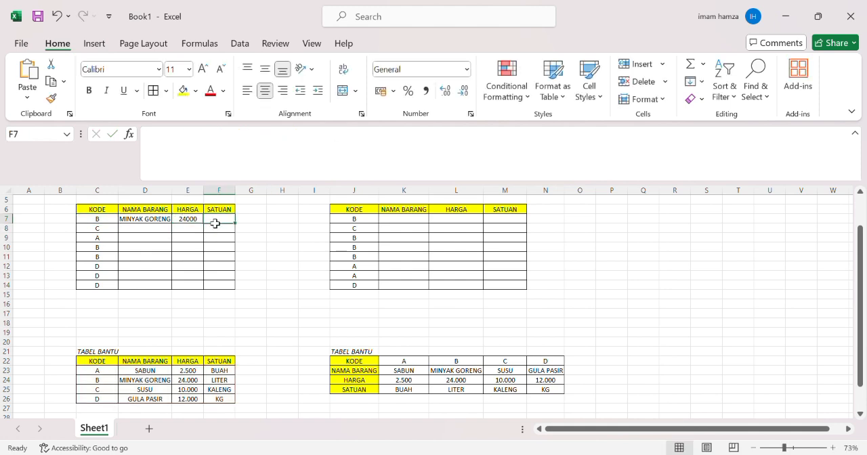
pyautogui.click(191, 158)
pyautogui.hotkey('ctrl', 'v')
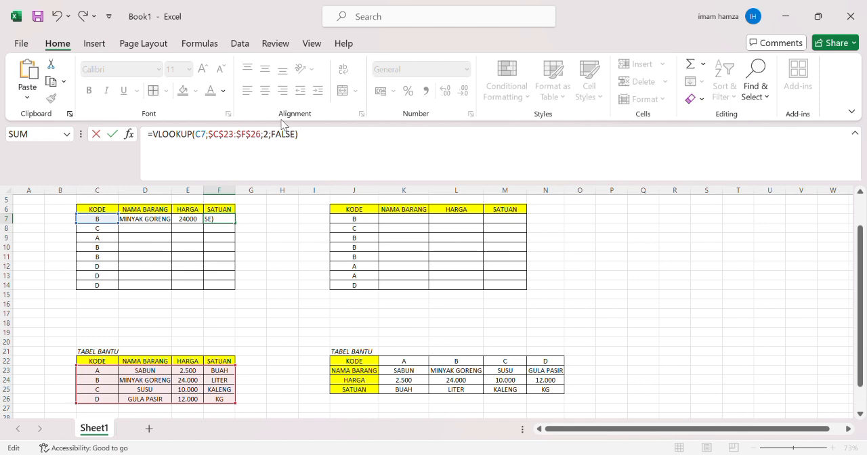
pyautogui.click(271, 139)
pyautogui.press('BackSpace')
pyautogui.write('4')
pyautogui.press('Return')
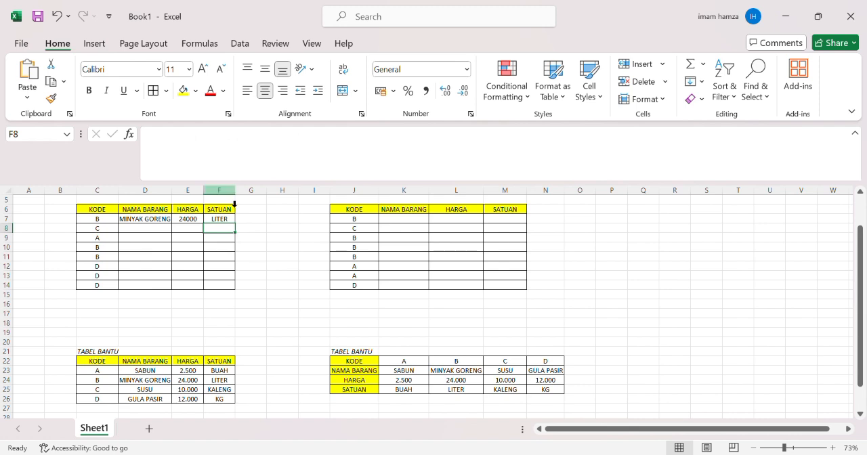
# - Copy the lookup formulas in D7:F7 down to rows 8 through 14 of the first table
pyautogui.click(144, 224)
pyautogui.moveTo(144, 224); pyautogui.dragTo(224, 224)
pyautogui.hotkey('ctrl', 'c')
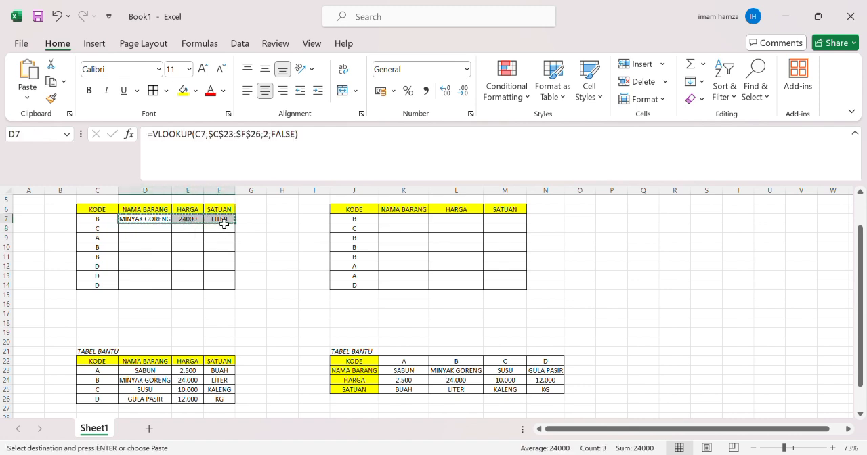
pyautogui.click(159, 231)
pyautogui.moveTo(161, 237); pyautogui.dragTo(227, 289)
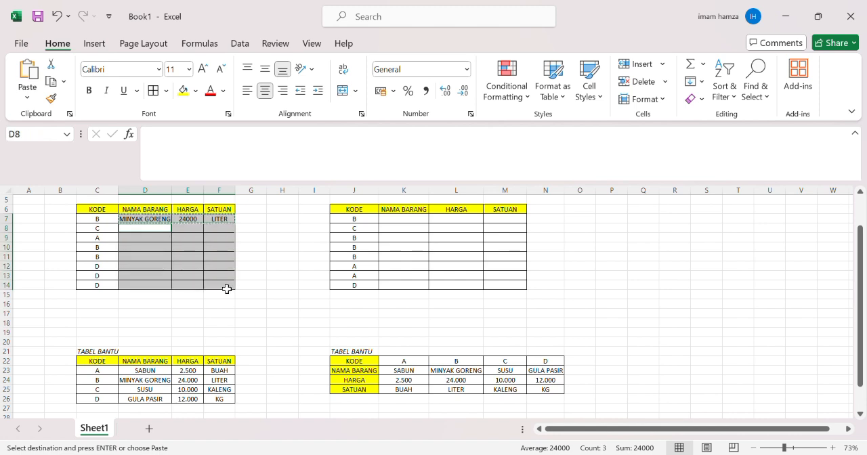
pyautogui.press('Return')
pyautogui.click(288, 297)
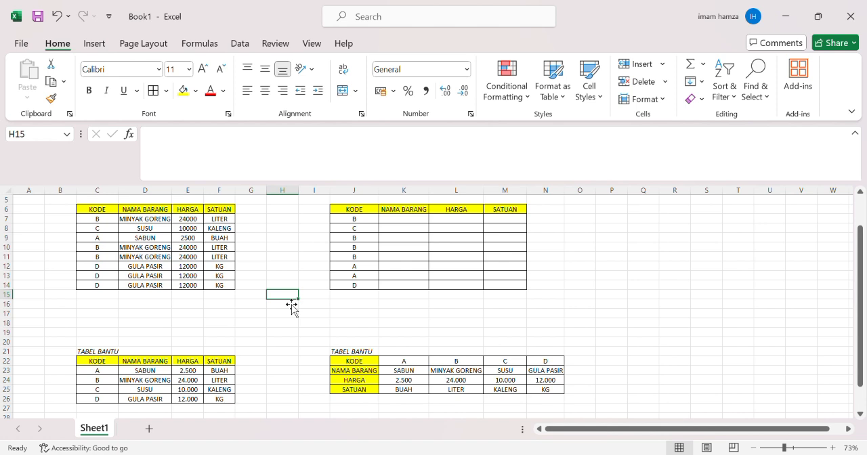
# - Enter =HLOOKUP(J7;$K$22:$N$25;2;FALSE) in K7 under NAMA BARANG, locking the horizontal TABEL BANTU range absolutely
pyautogui.click(414, 222)
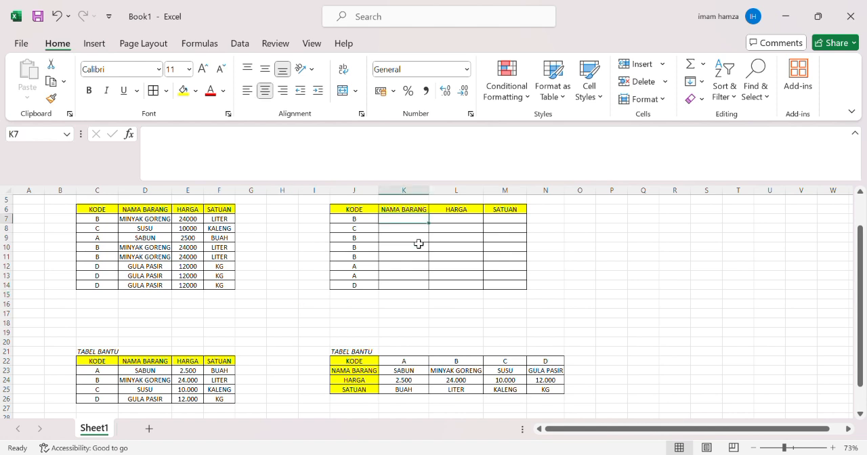
pyautogui.write('=HL')
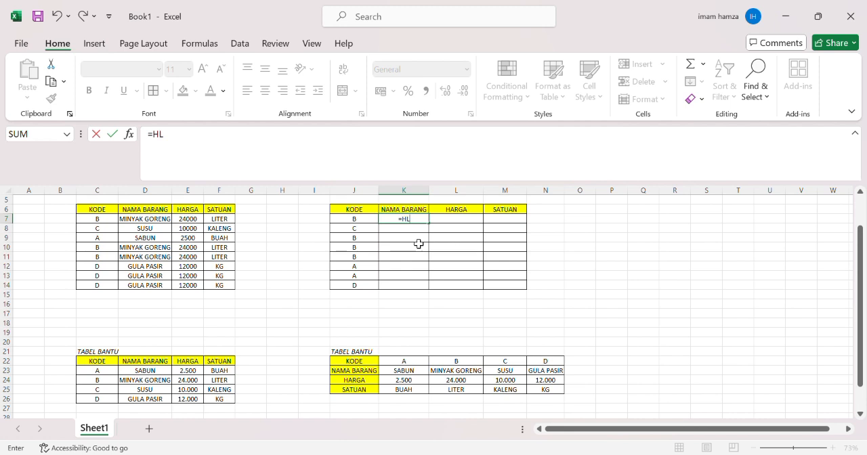
pyautogui.write('OOKUP(')
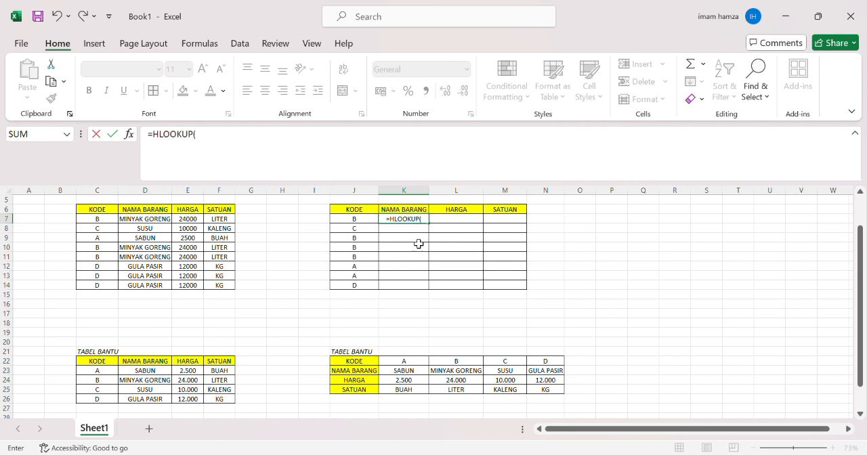
pyautogui.click(369, 222)
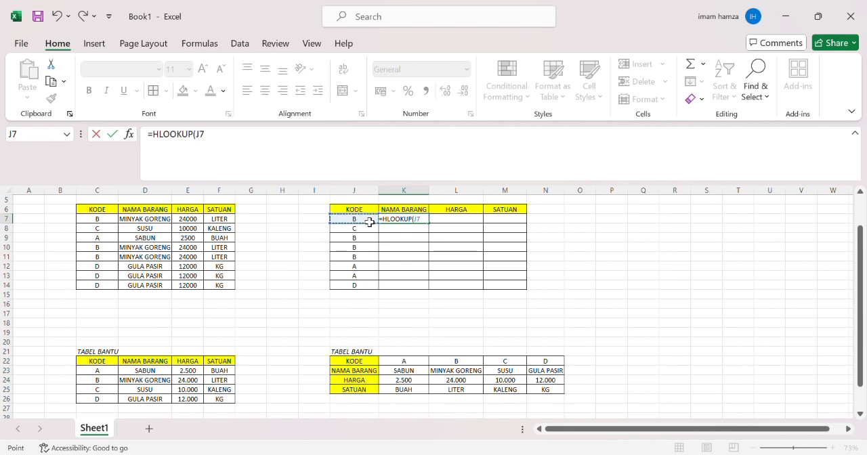
pyautogui.write(';')
pyautogui.moveTo(404, 361); pyautogui.dragTo(547, 390)
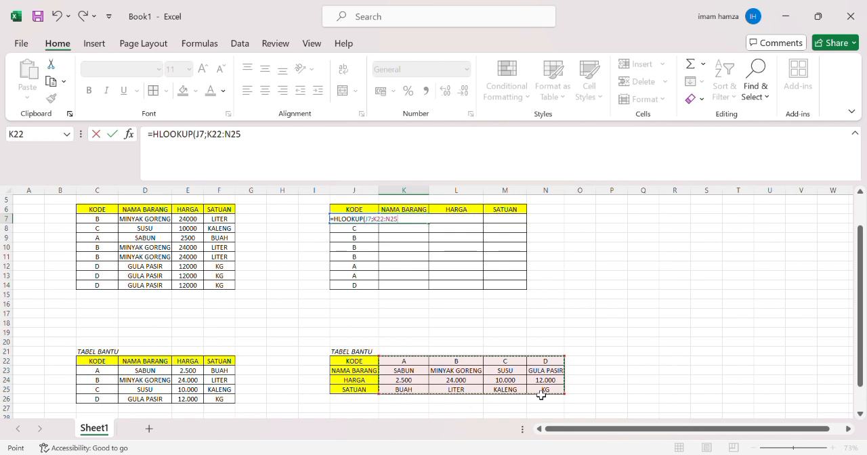
pyautogui.click(385, 224)
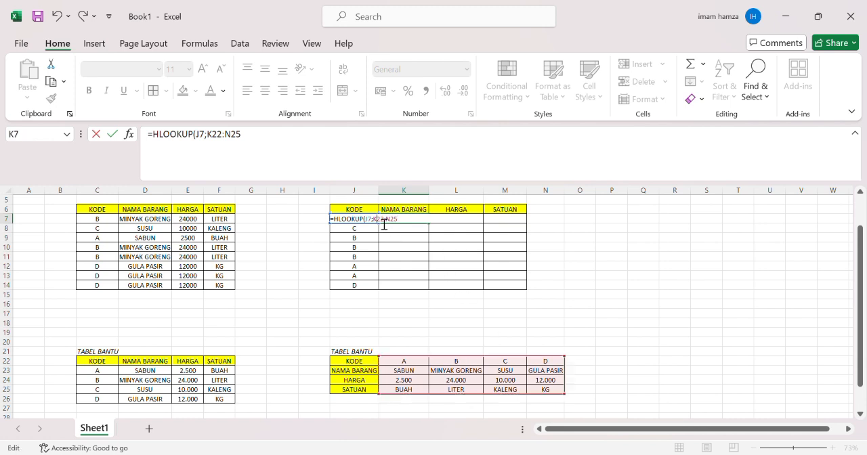
pyautogui.press('F4')
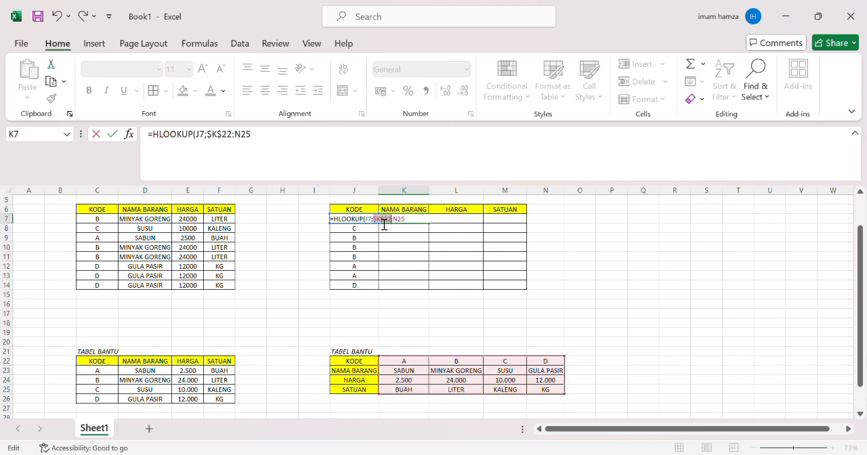
pyautogui.click(405, 226)
pyautogui.press('F4')
pyautogui.write(';')
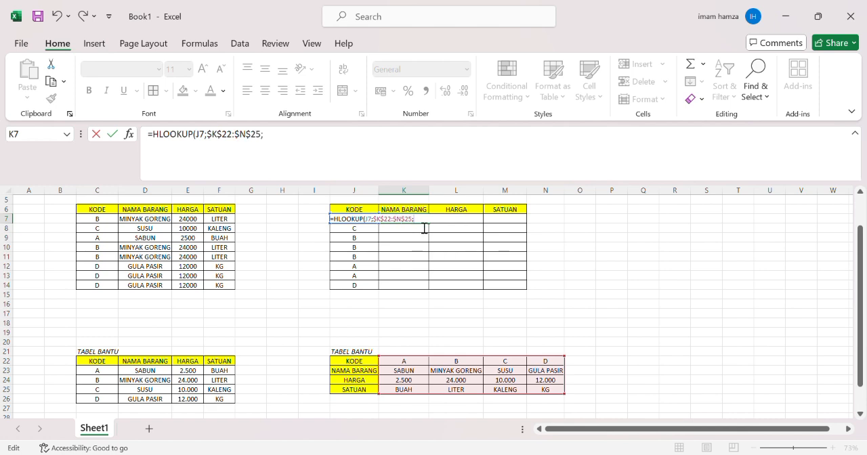
pyautogui.write('2;FALSE')
pyautogui.hotkey('ctrl', 'Return')
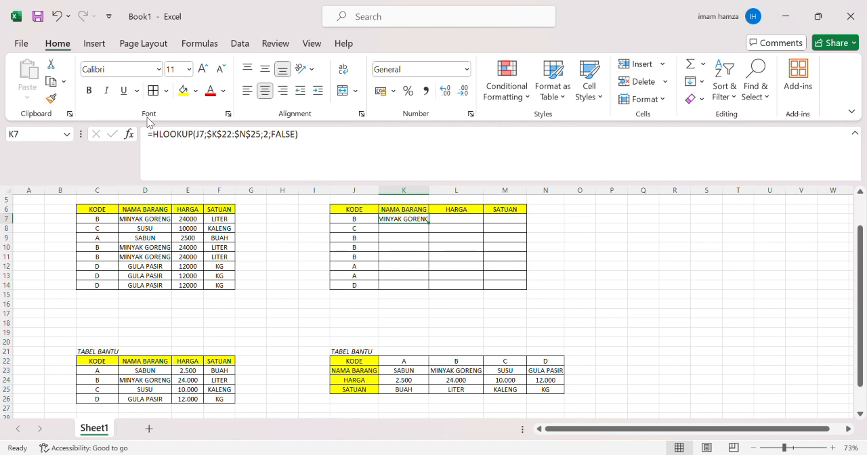
# - Copy the HLOOKUP formula text from K7 and paste it into L7 under HARGA with row index 3
pyautogui.moveTo(149, 135); pyautogui.dragTo(315, 144)
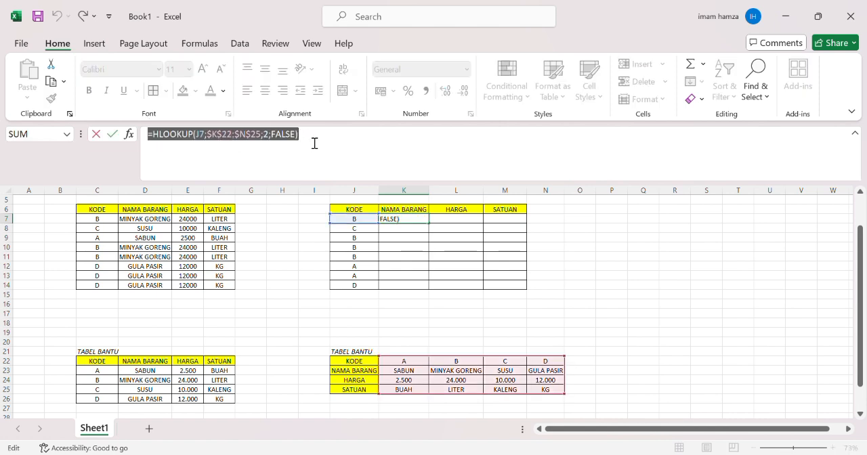
pyautogui.hotkey('ctrl', 'c')
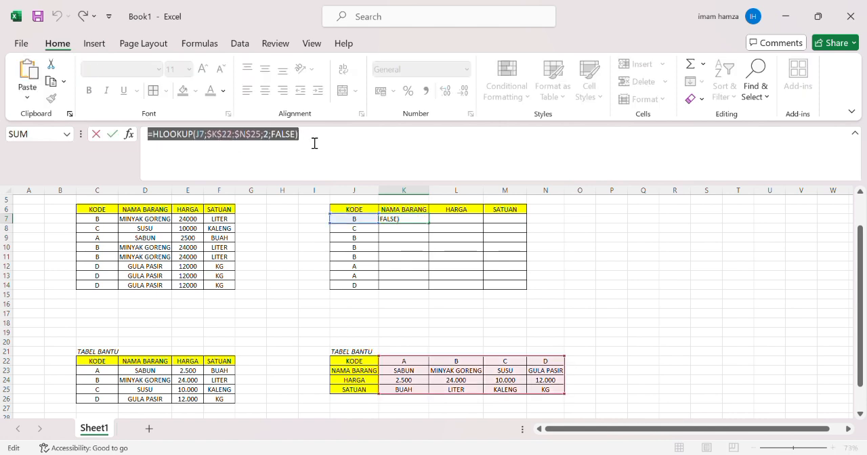
pyautogui.click(113, 135)
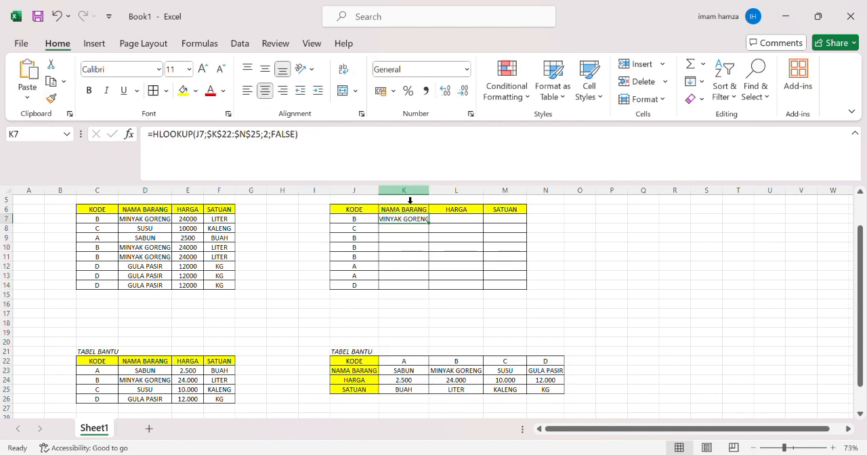
pyautogui.click(472, 223)
pyautogui.hotkey('ctrl', 'v')
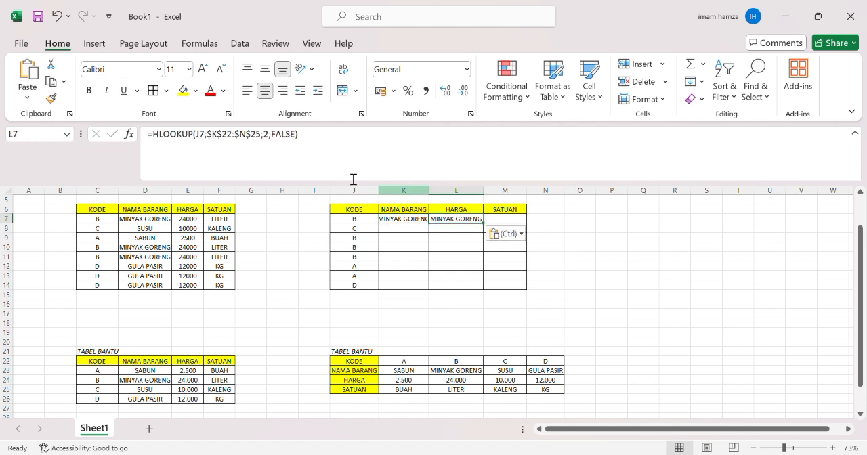
pyautogui.click(270, 139)
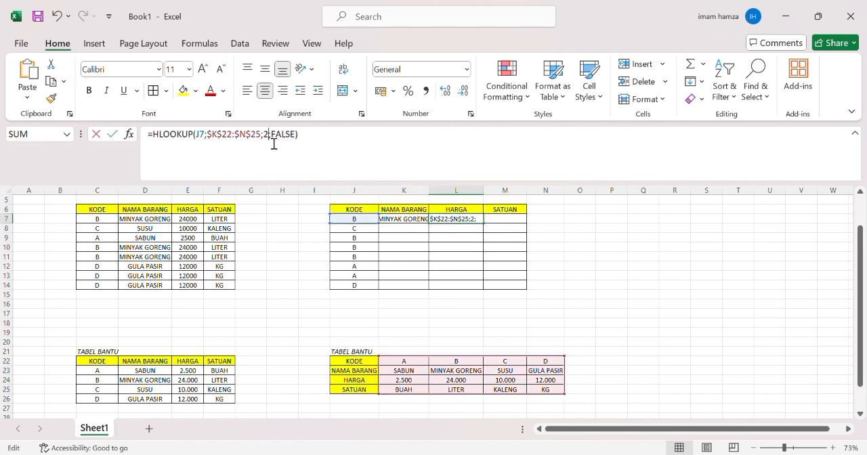
pyautogui.press('BackSpace')
pyautogui.write('3')
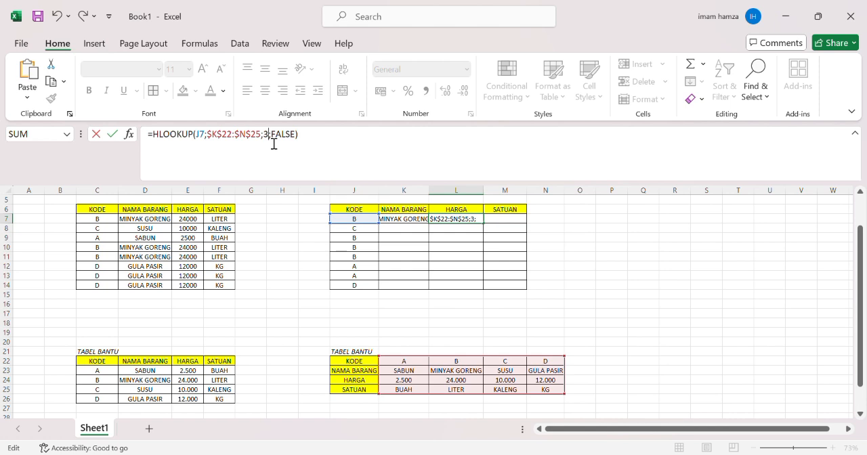
pyautogui.press('Return')
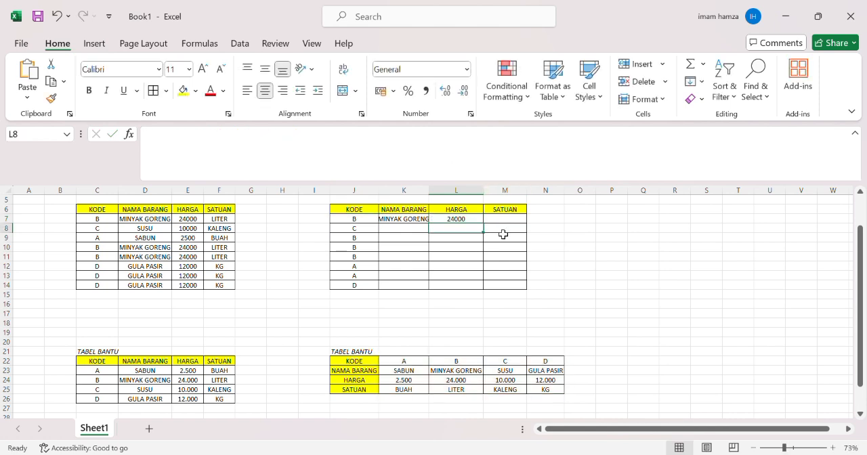
# - Paste the HLOOKUP formula into M7 under SATUAN with its row index changed to 4
pyautogui.click(502, 223)
pyautogui.click(271, 158)
pyautogui.hotkey('ctrl', 'v')
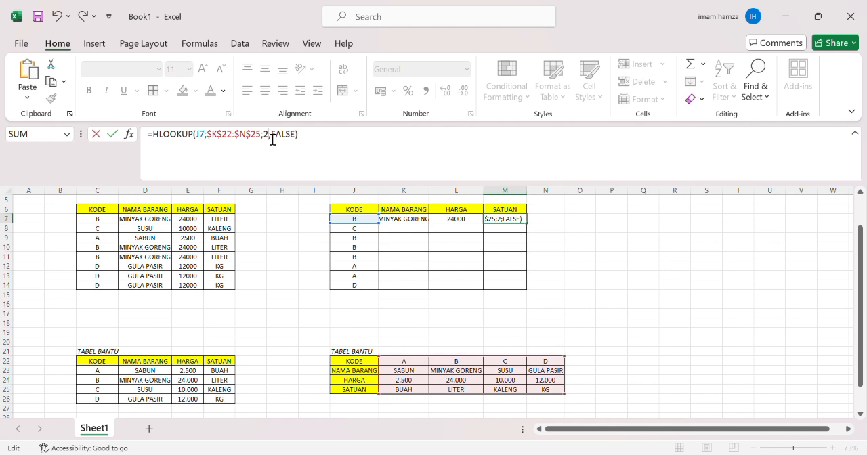
pyautogui.press('BackSpace')
pyautogui.write('4')
pyautogui.press('Return')
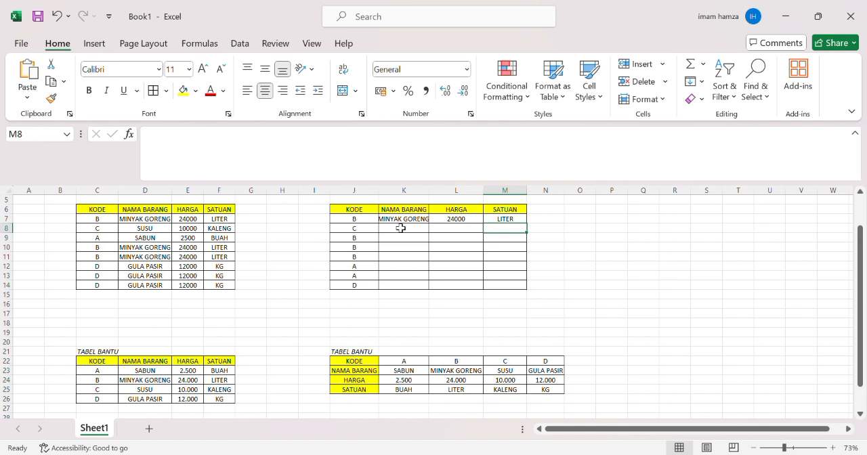
# - Copy the HLOOKUP formulas in K7:M7 down to rows 8 through 14 of the second table
pyautogui.moveTo(400, 221); pyautogui.dragTo(512, 223)
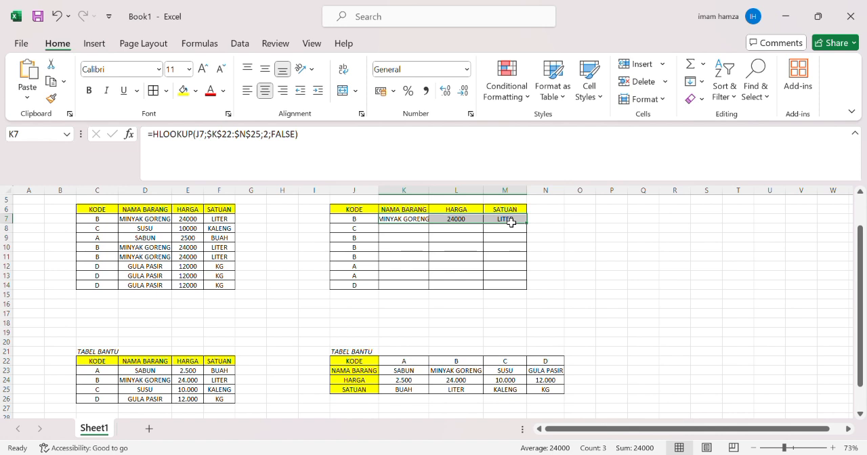
pyautogui.hotkey('ctrl', 'c')
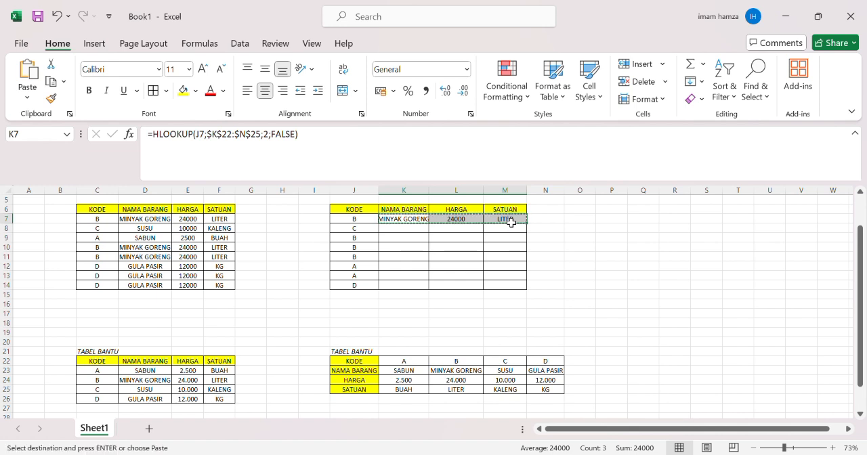
pyautogui.moveTo(404, 231); pyautogui.dragTo(505, 287)
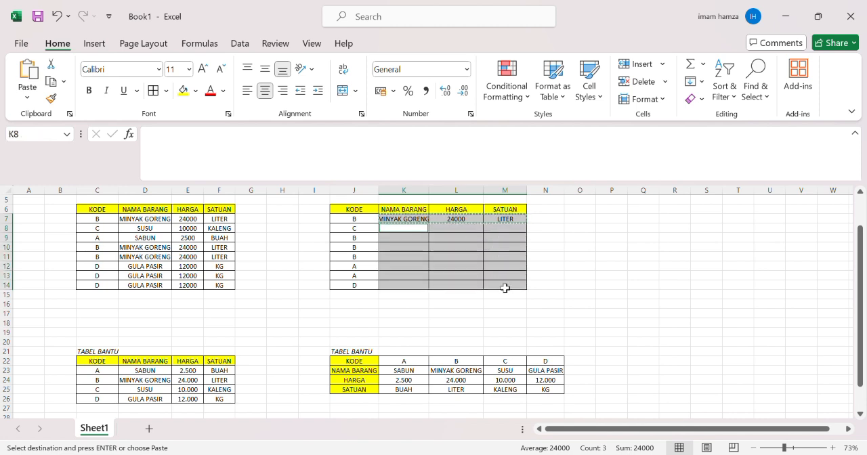
pyautogui.press('Return')
pyautogui.click(289, 315)
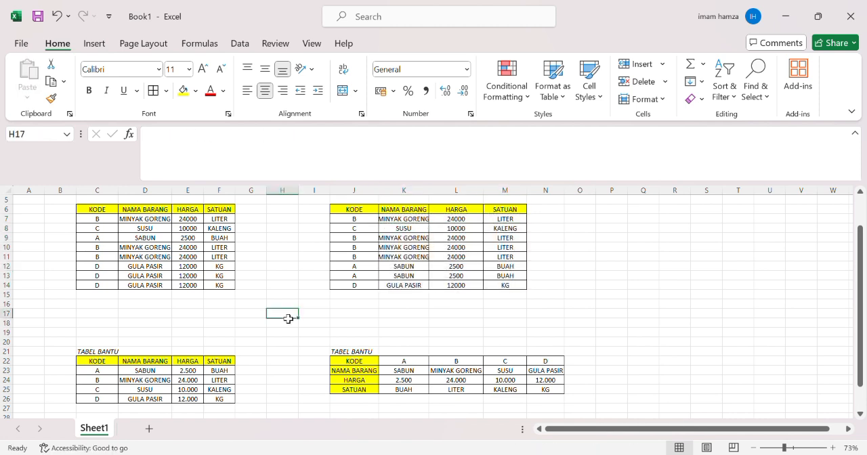